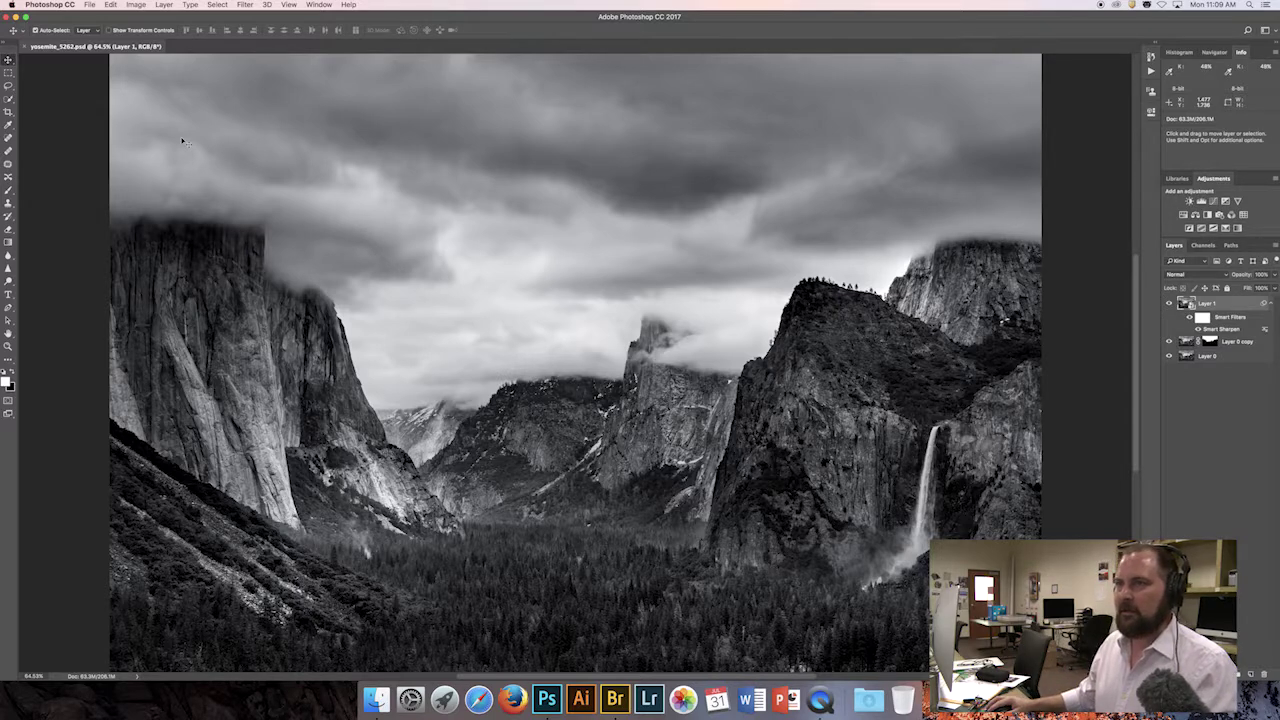
Open the Image Size settings and preview the left cliff, the central rock face and the waterfall
click(142, 5)
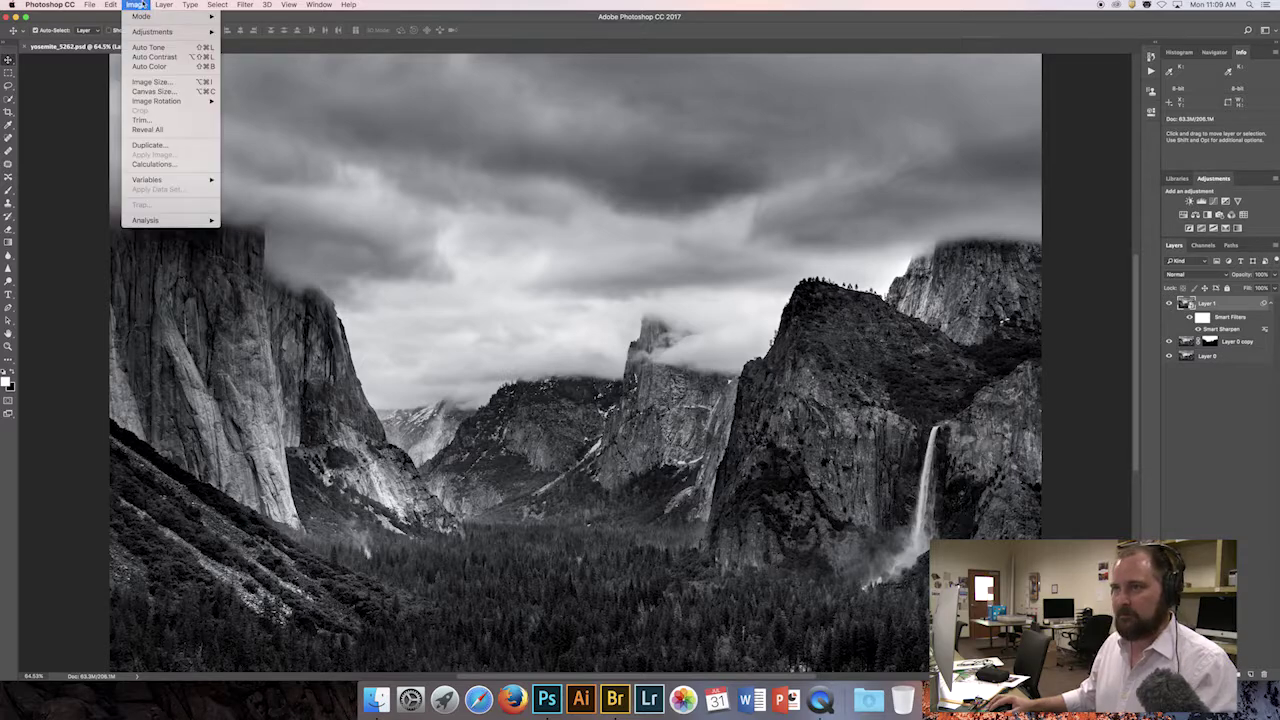
click(170, 84)
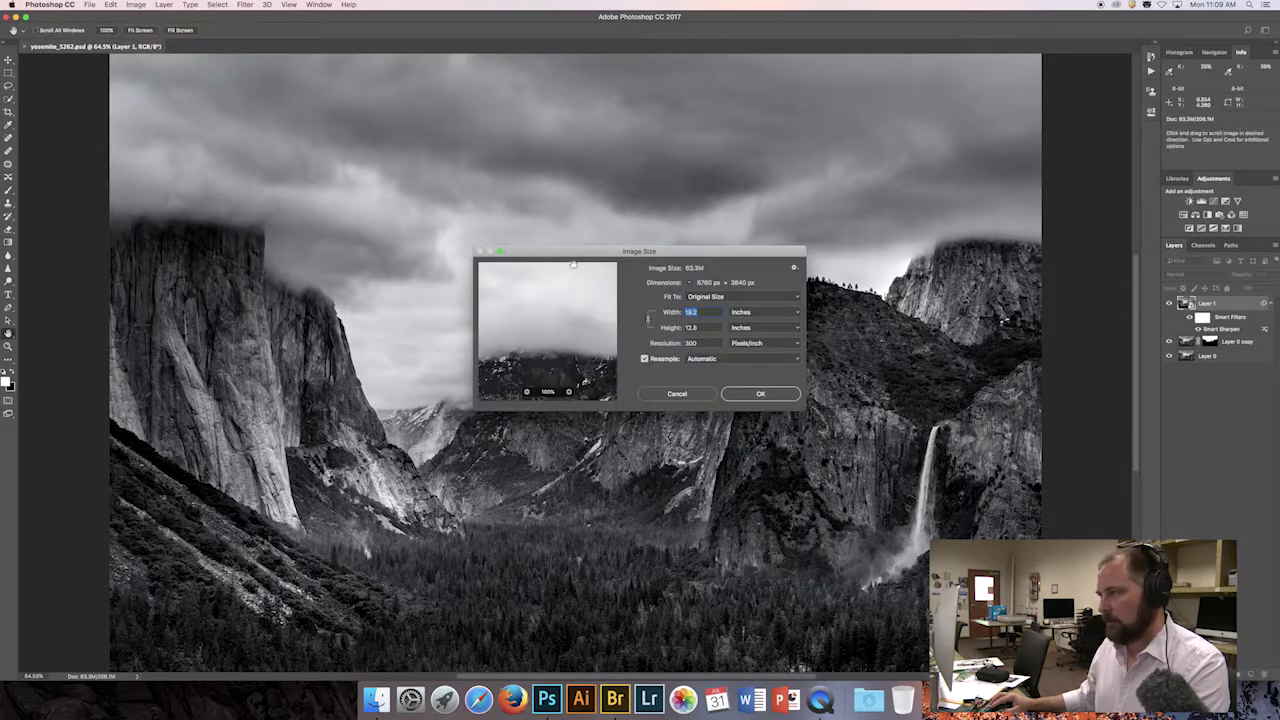
drag(605, 254, 577, 233)
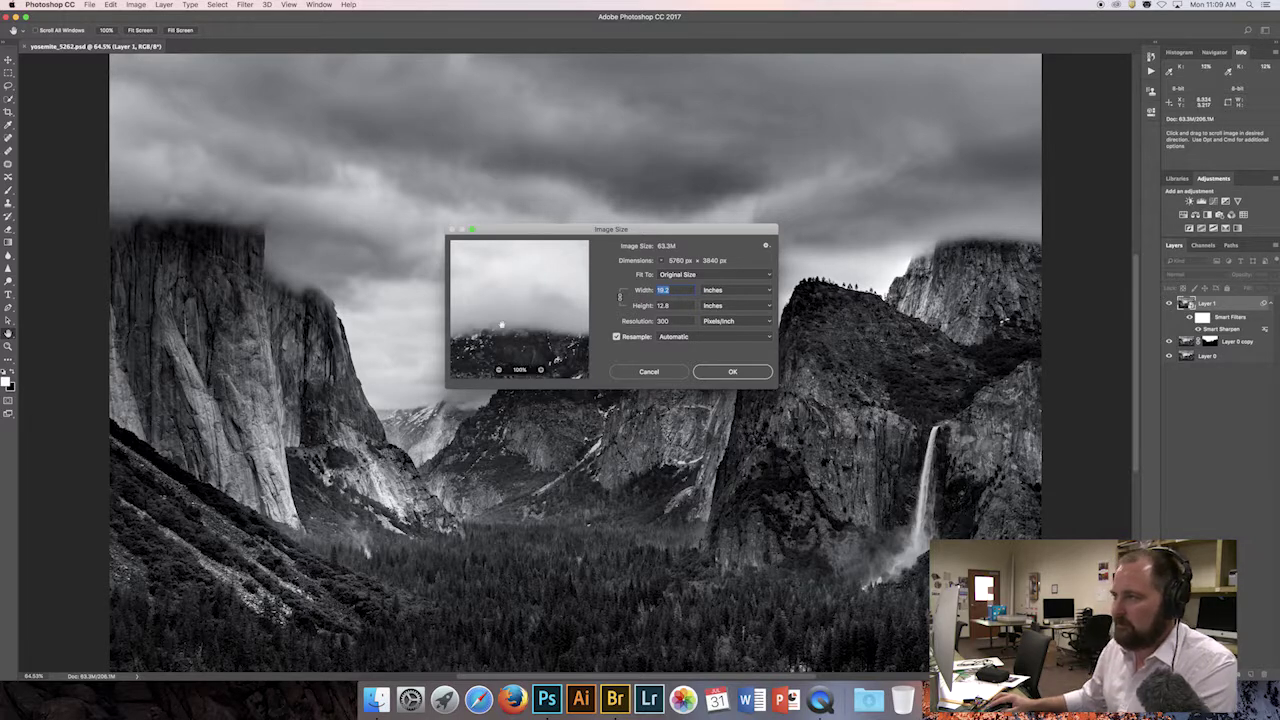
mouse_move(523, 323)
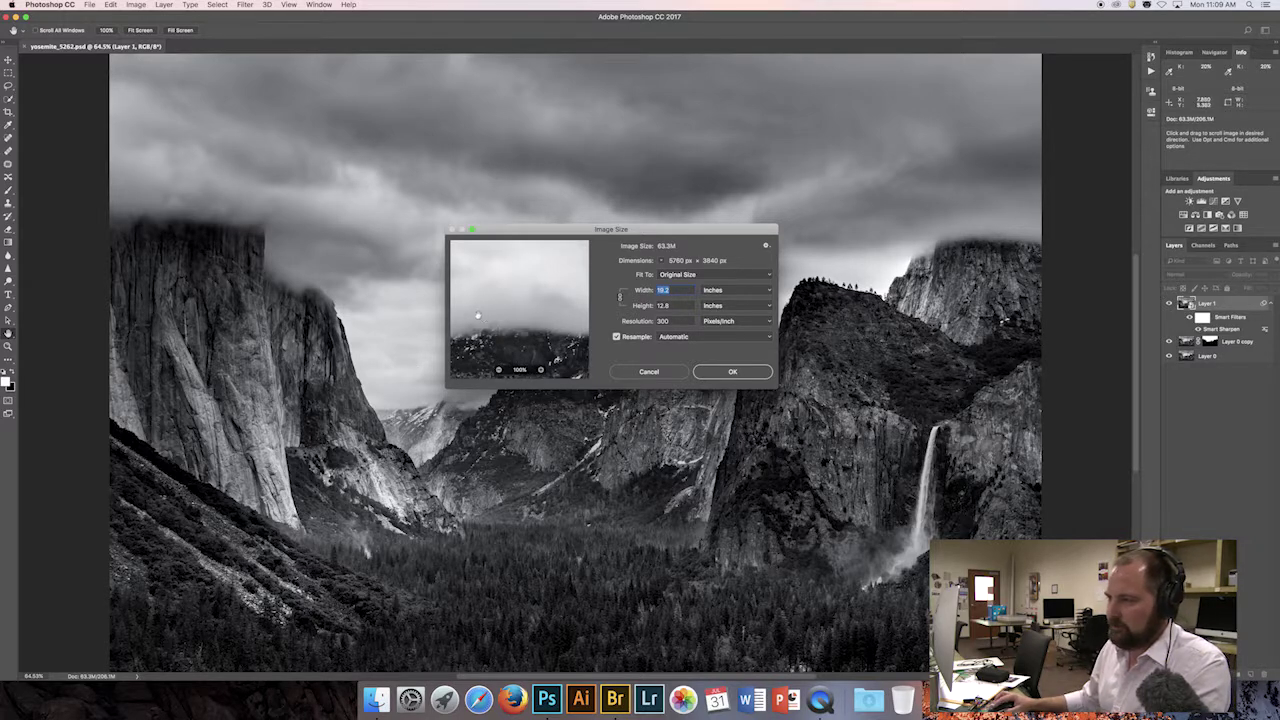
click(279, 365)
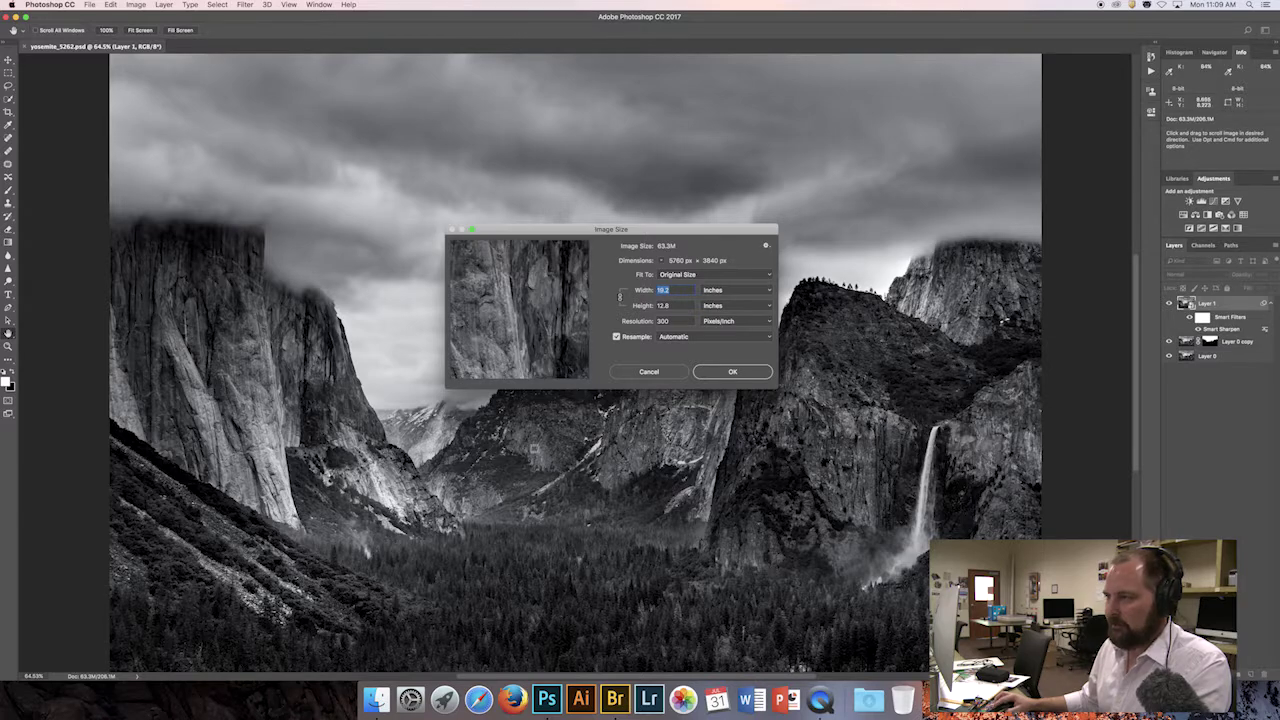
click(560, 438)
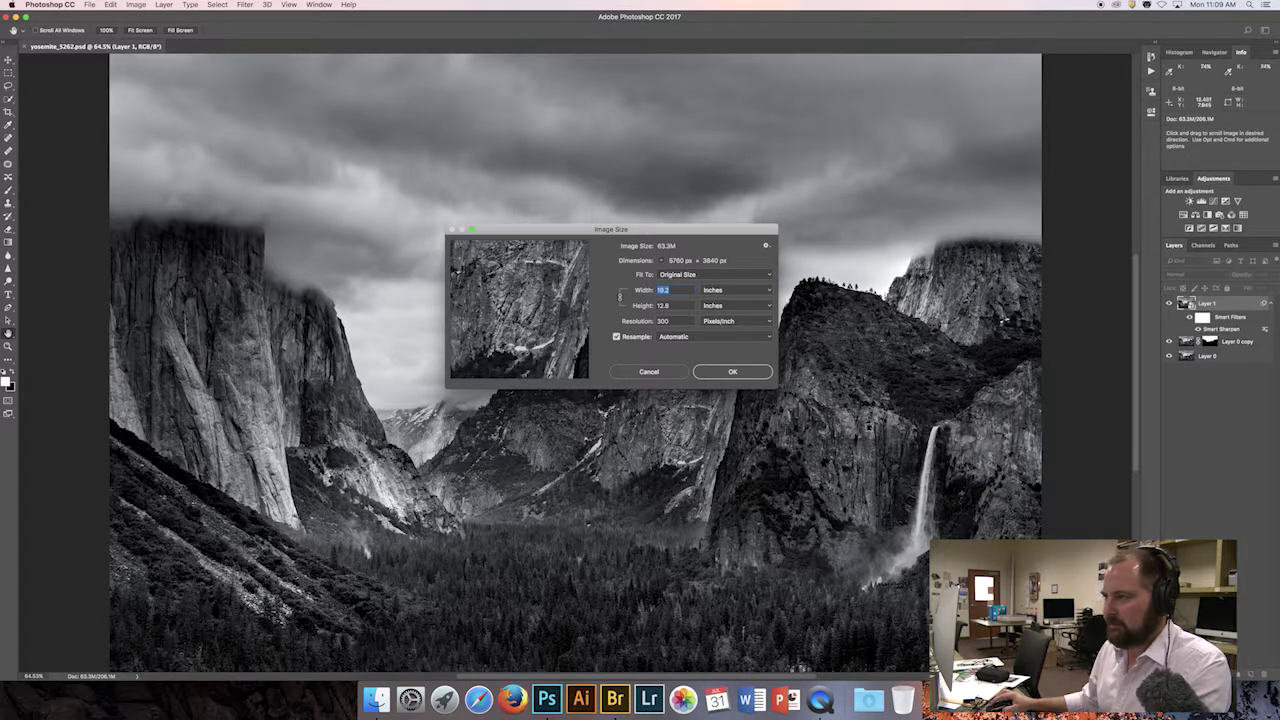
click(854, 442)
click(932, 436)
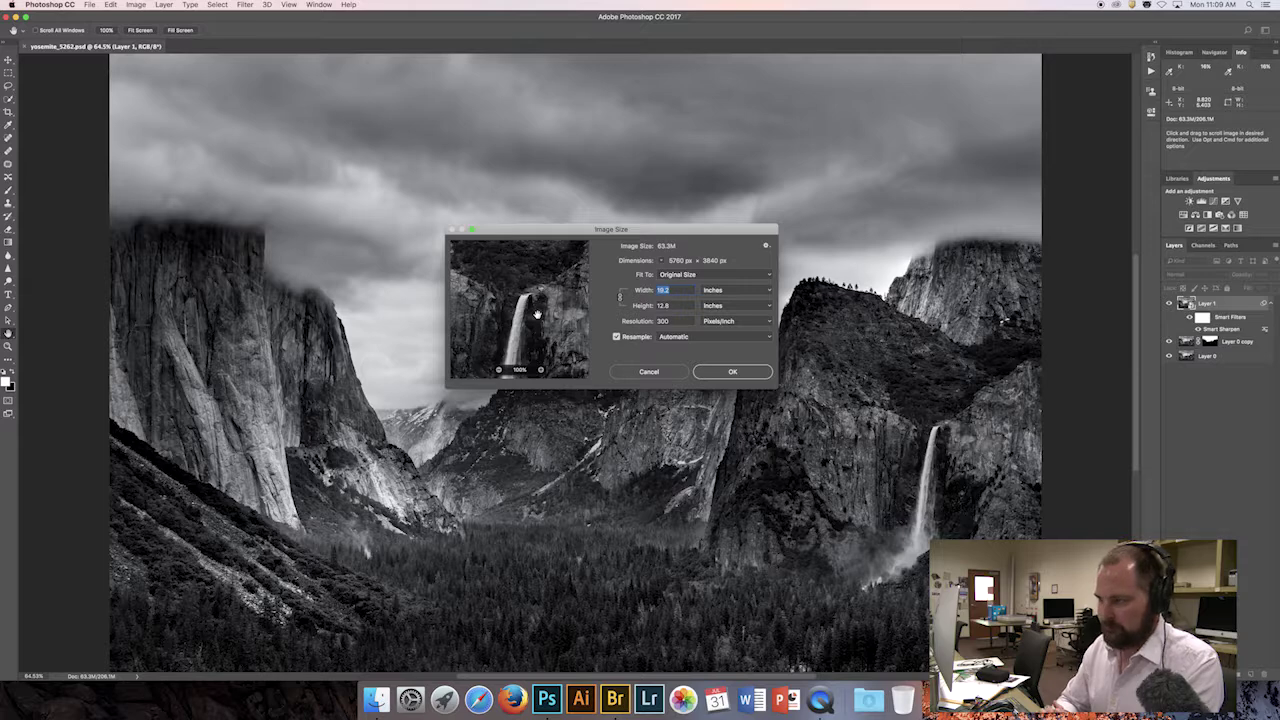
Zoom the waterfall preview in and out, returning it to 100%
click(540, 370)
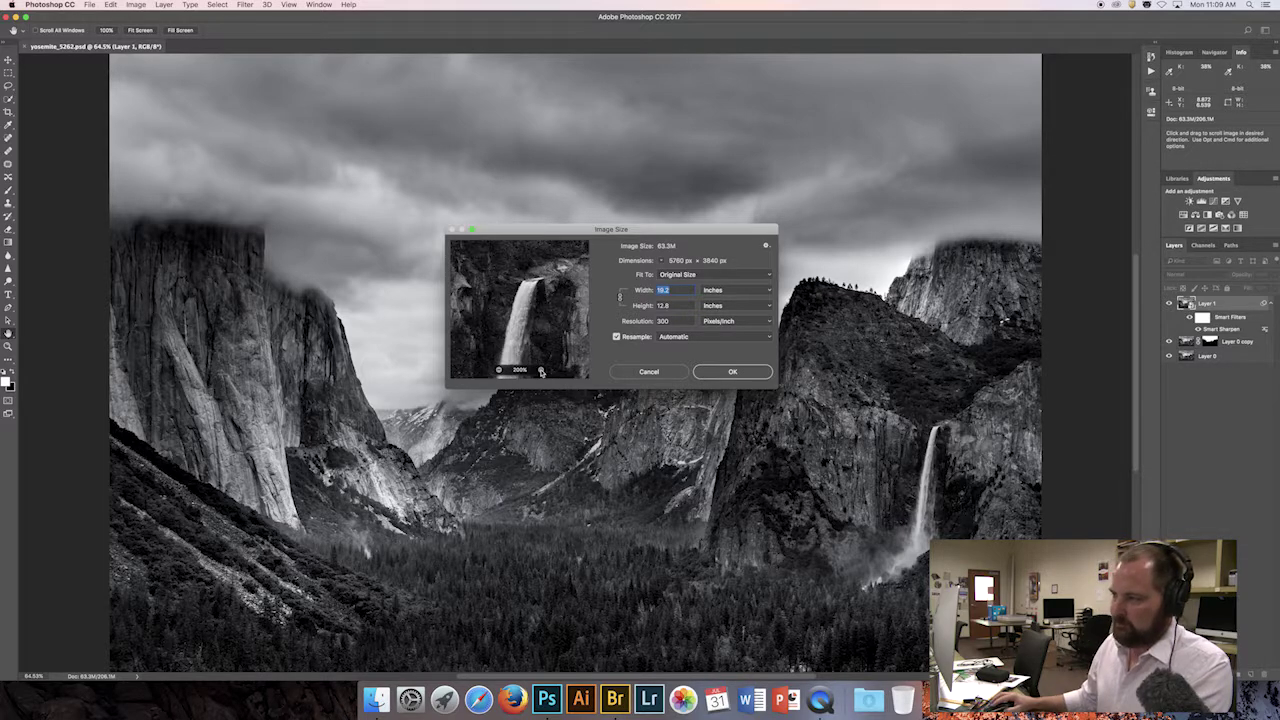
click(540, 370)
click(499, 370)
click(499, 370)
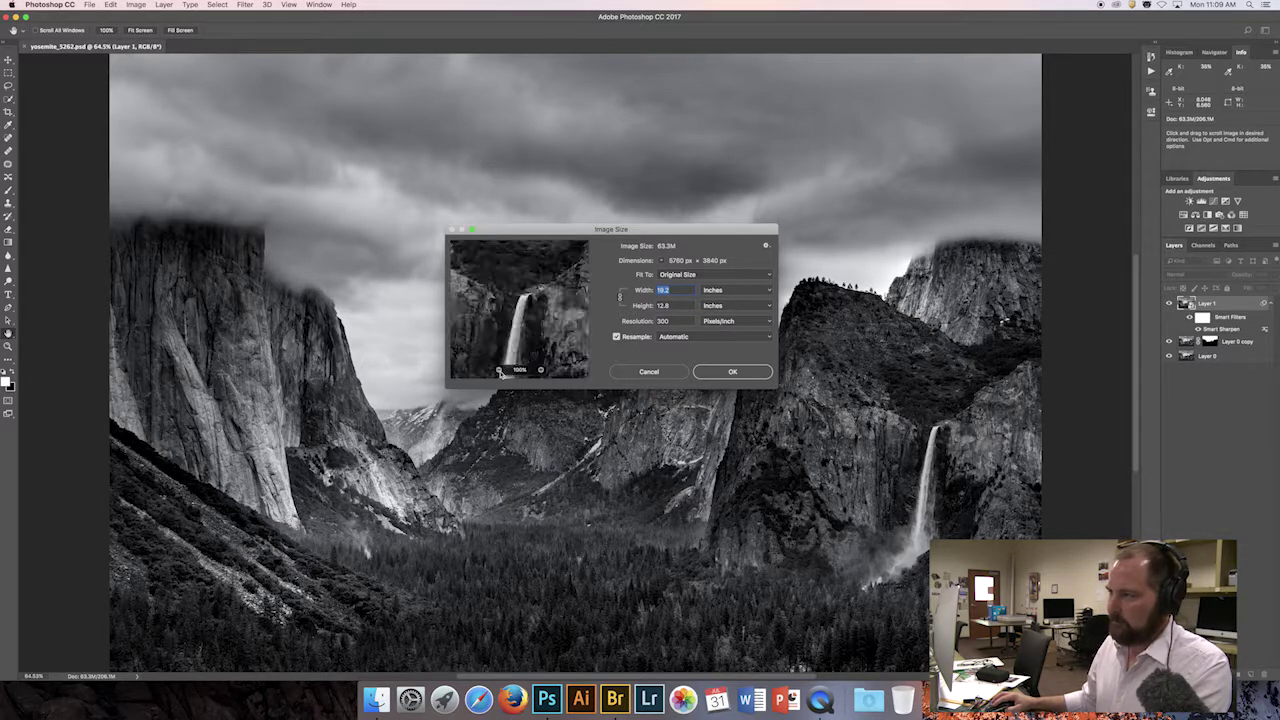
click(499, 371)
click(499, 371)
click(541, 371)
click(541, 371)
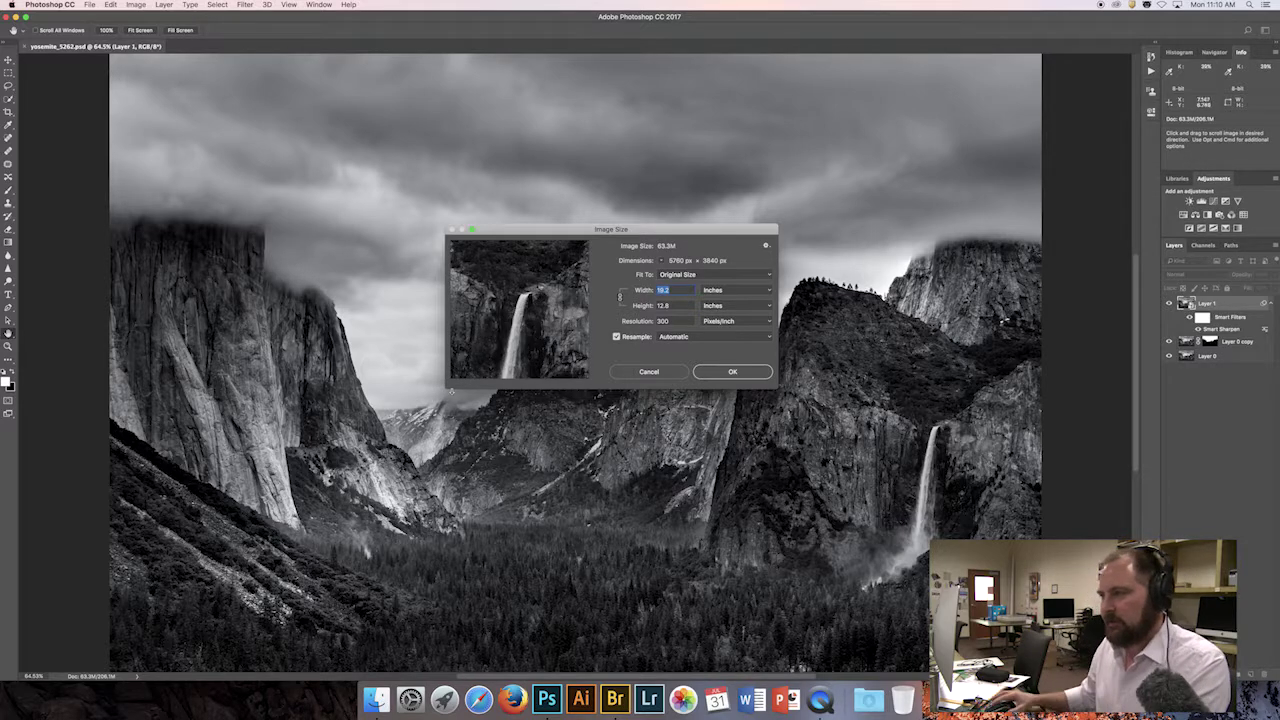
Enlarge the Image Size dialog for a bigger preview and reposition the waterfall within it
drag(446, 388, 218, 559)
drag(443, 230, 530, 184)
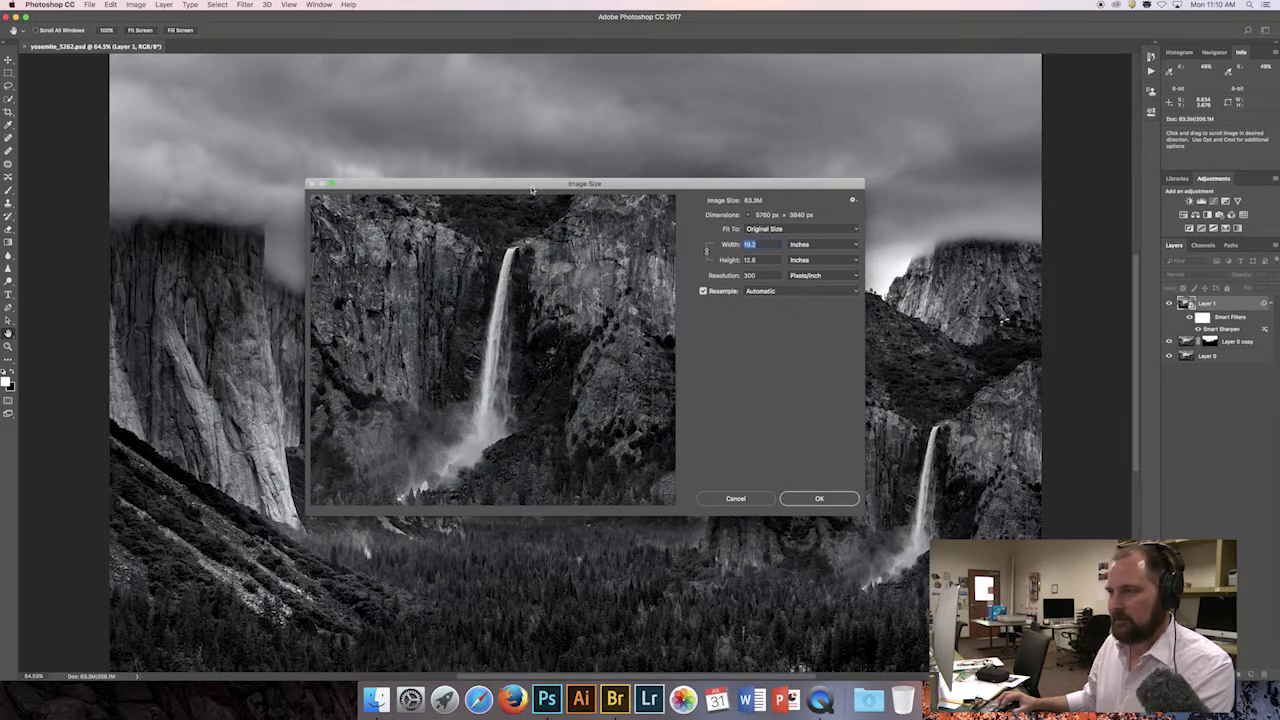
drag(580, 266, 573, 293)
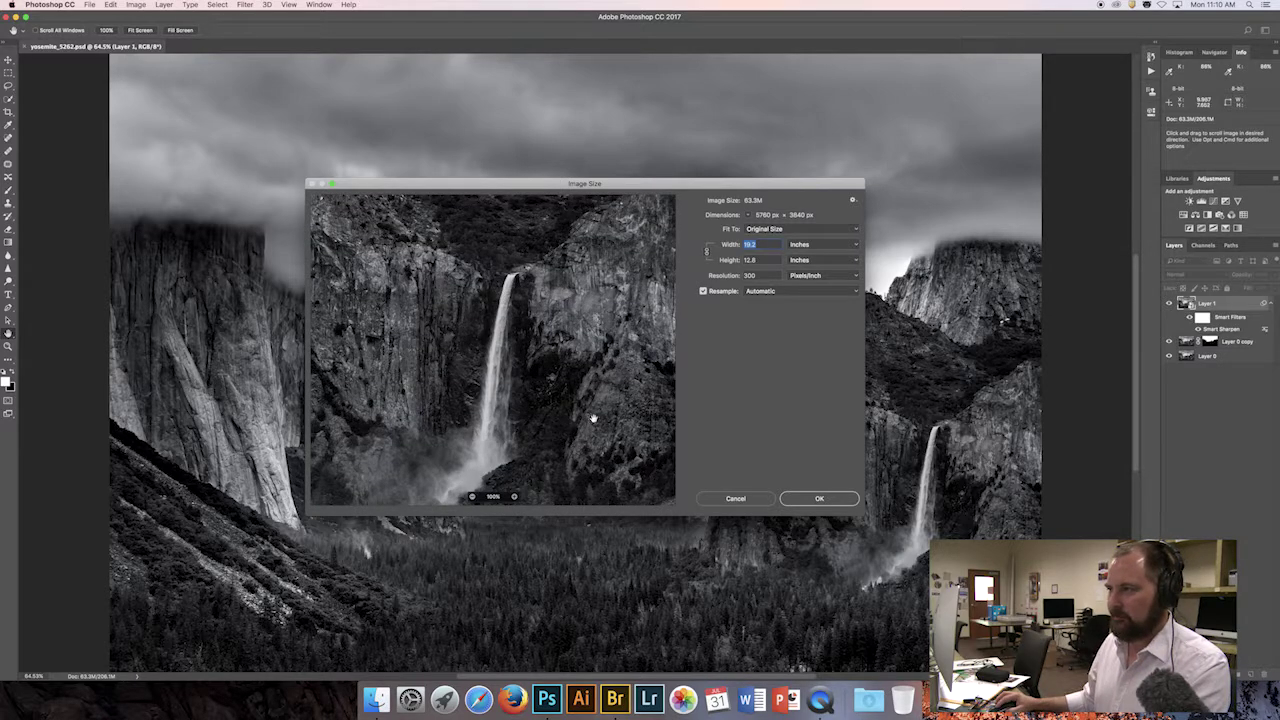
drag(306, 515, 342, 483)
drag(686, 189, 674, 171)
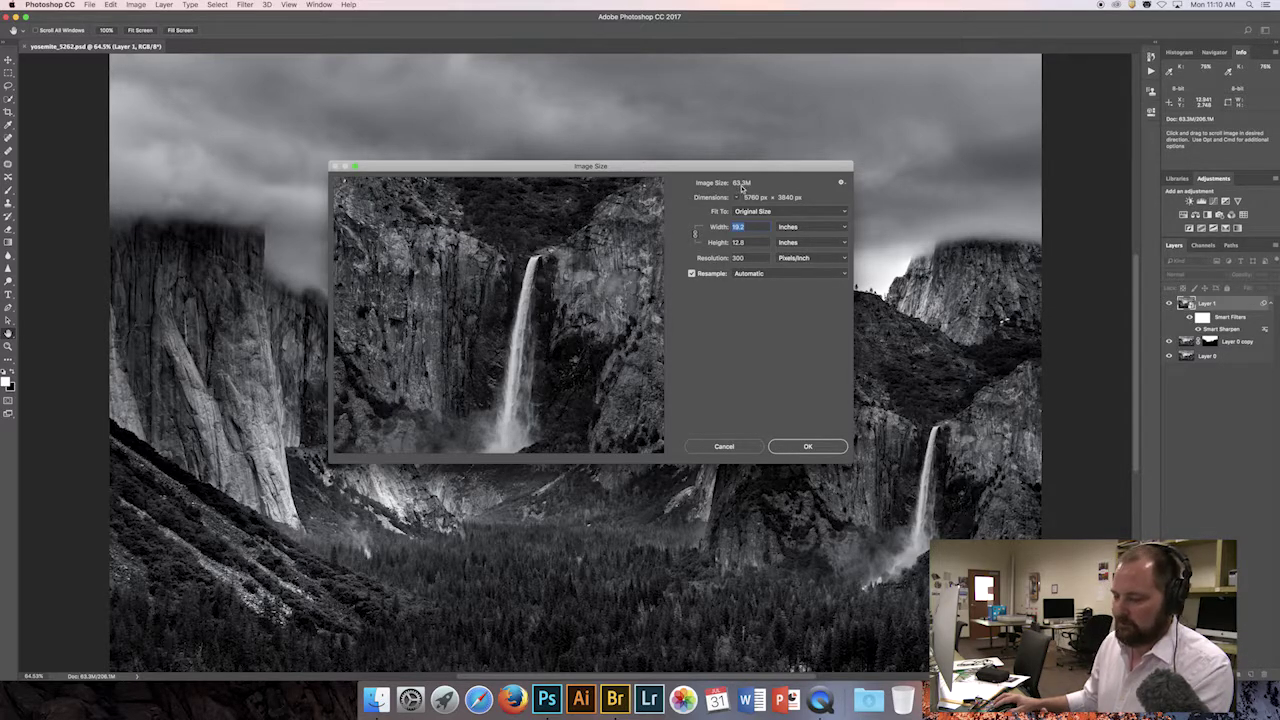
drag(777, 170, 777, 168)
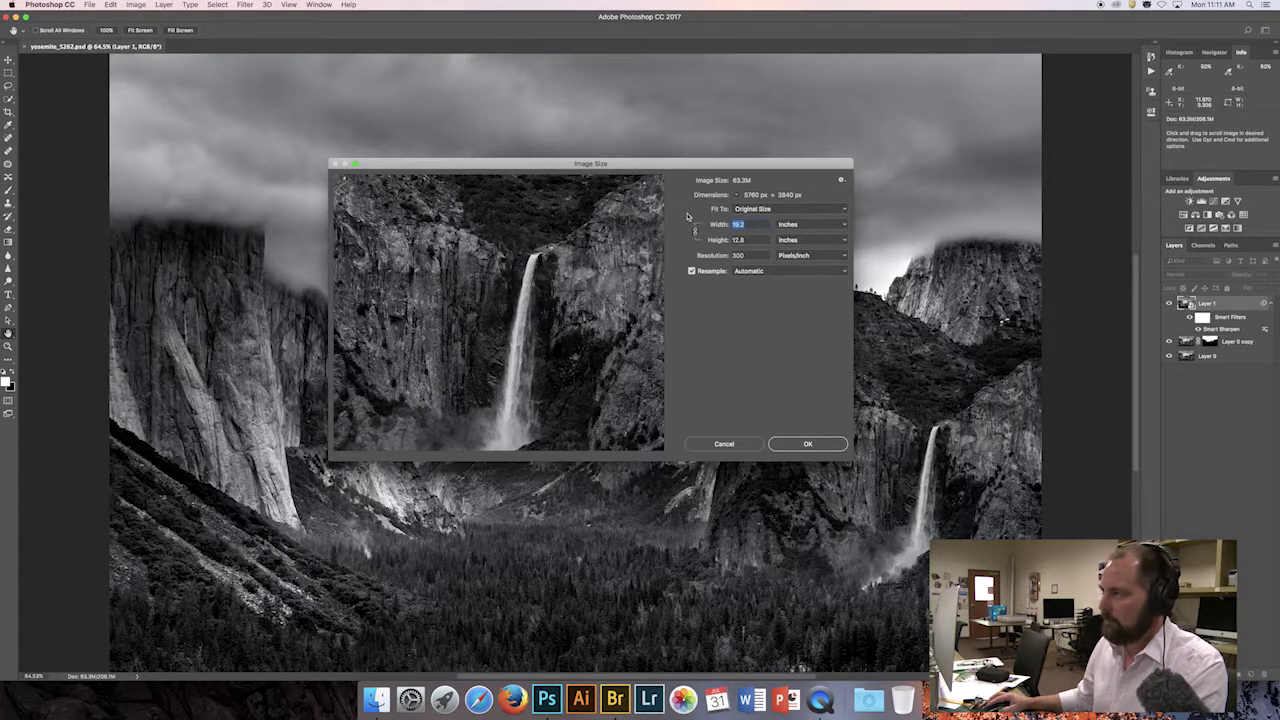
Review the available Fit To size presets, keeping Original Size
click(752, 209)
click(757, 209)
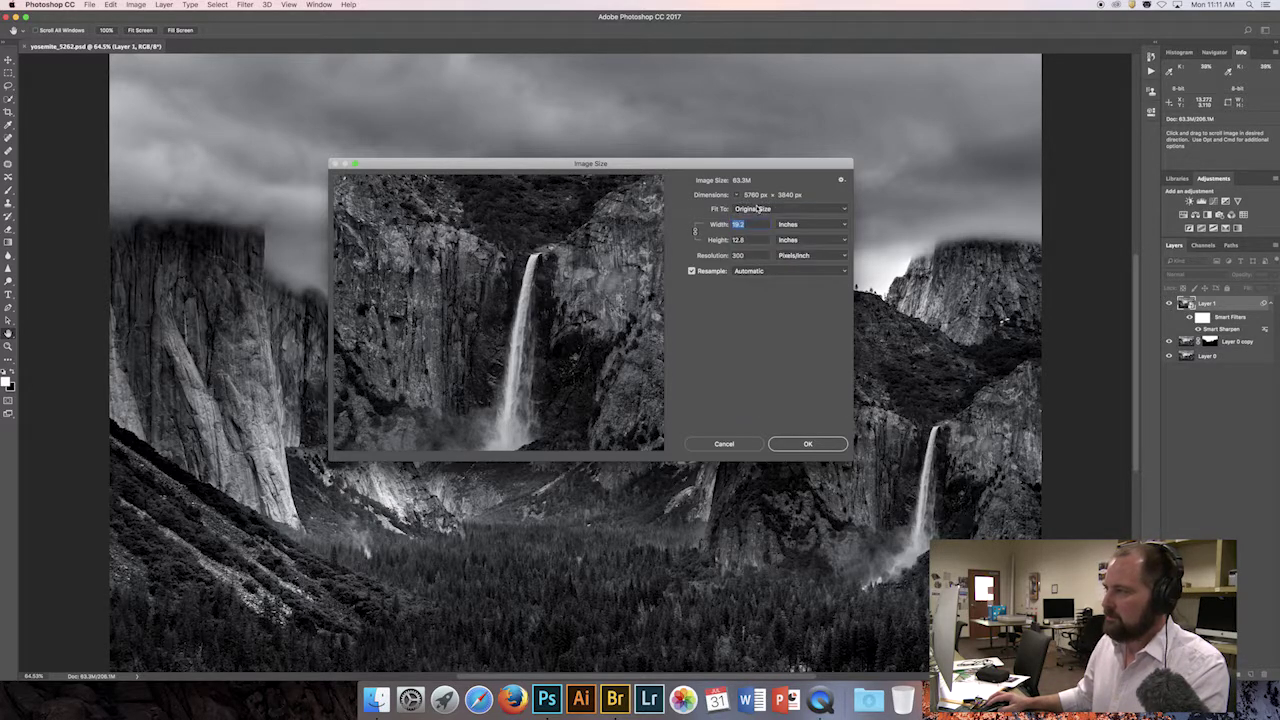
click(757, 209)
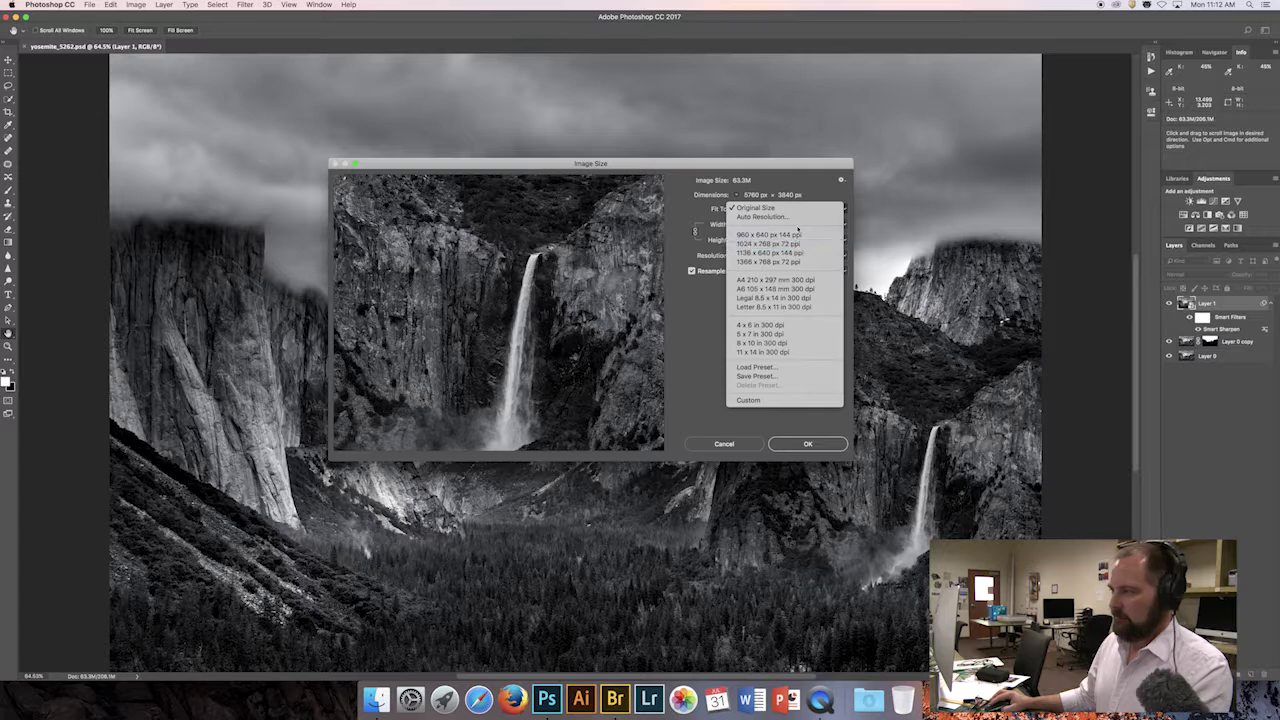
click(780, 415)
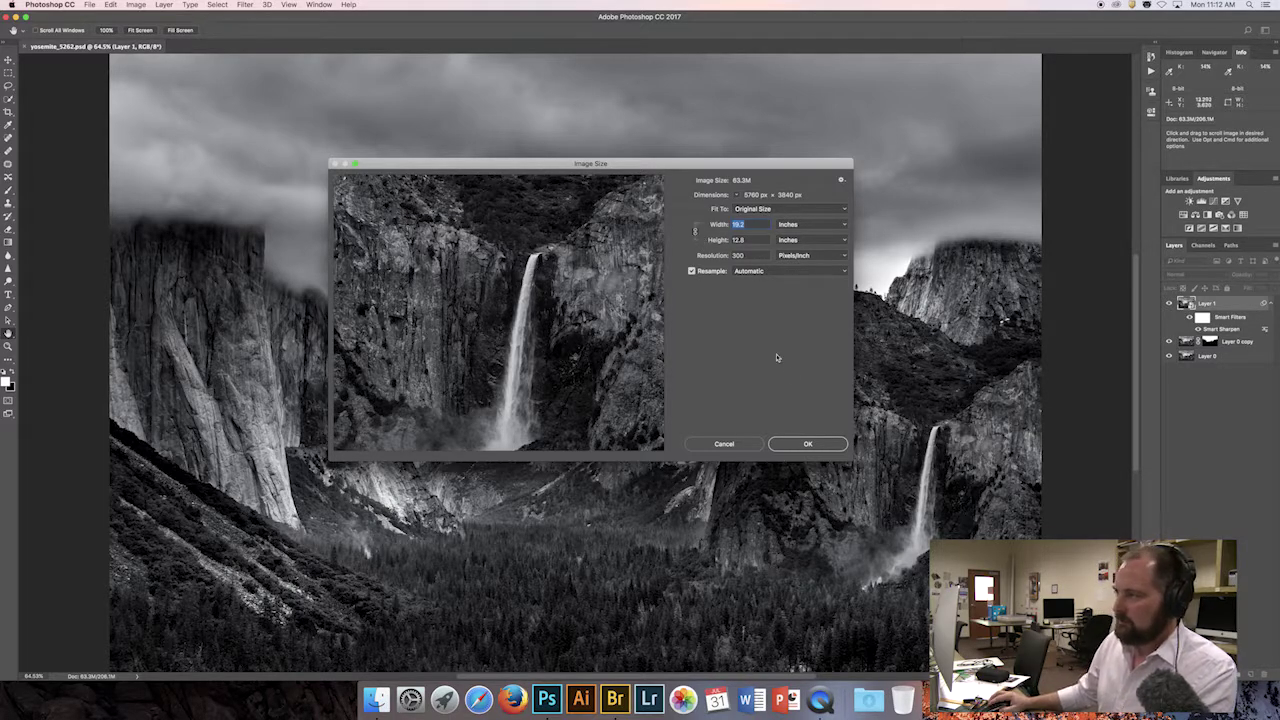
Show the image dimensions in pixels, millimeters and centimeters, and return the units to inches
click(821, 226)
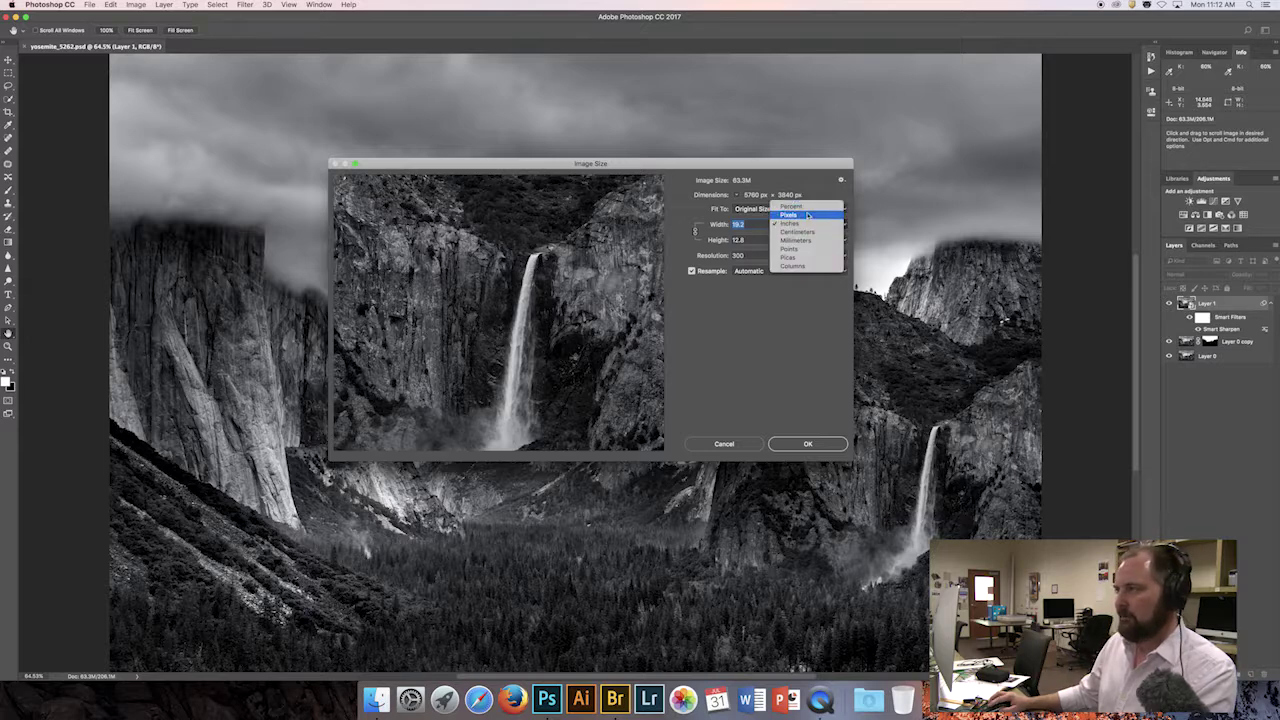
click(808, 215)
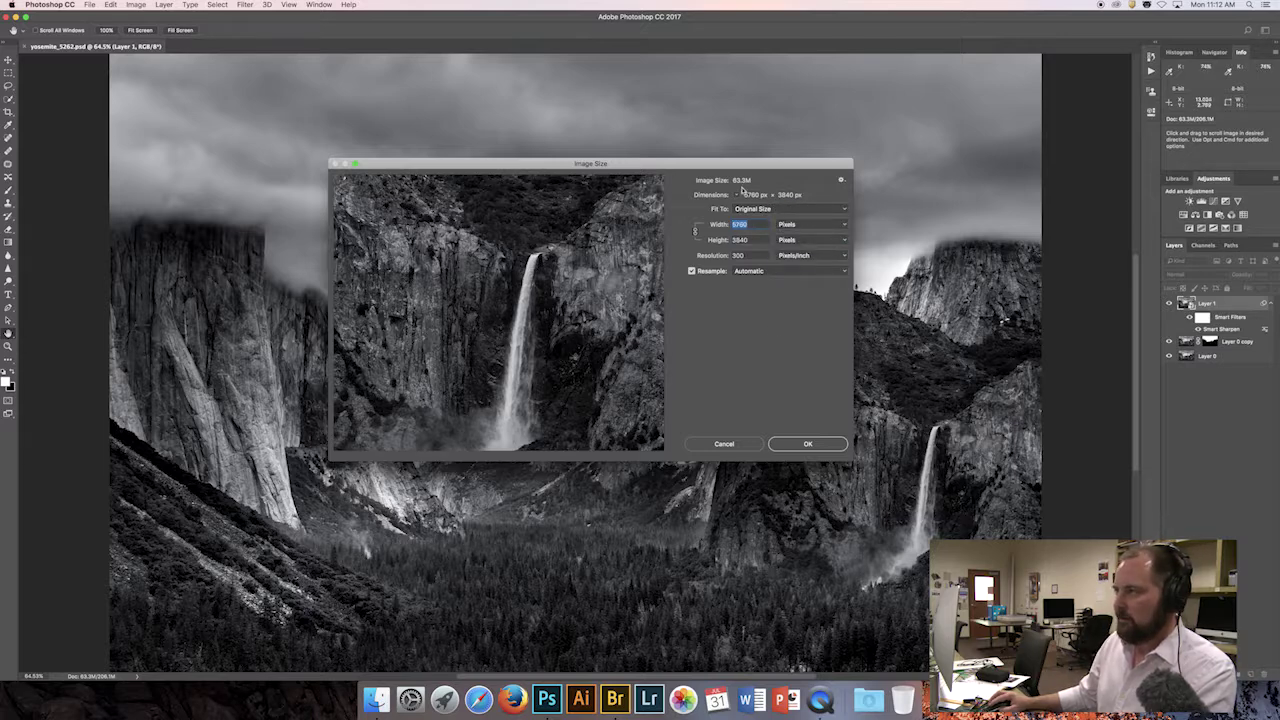
click(781, 222)
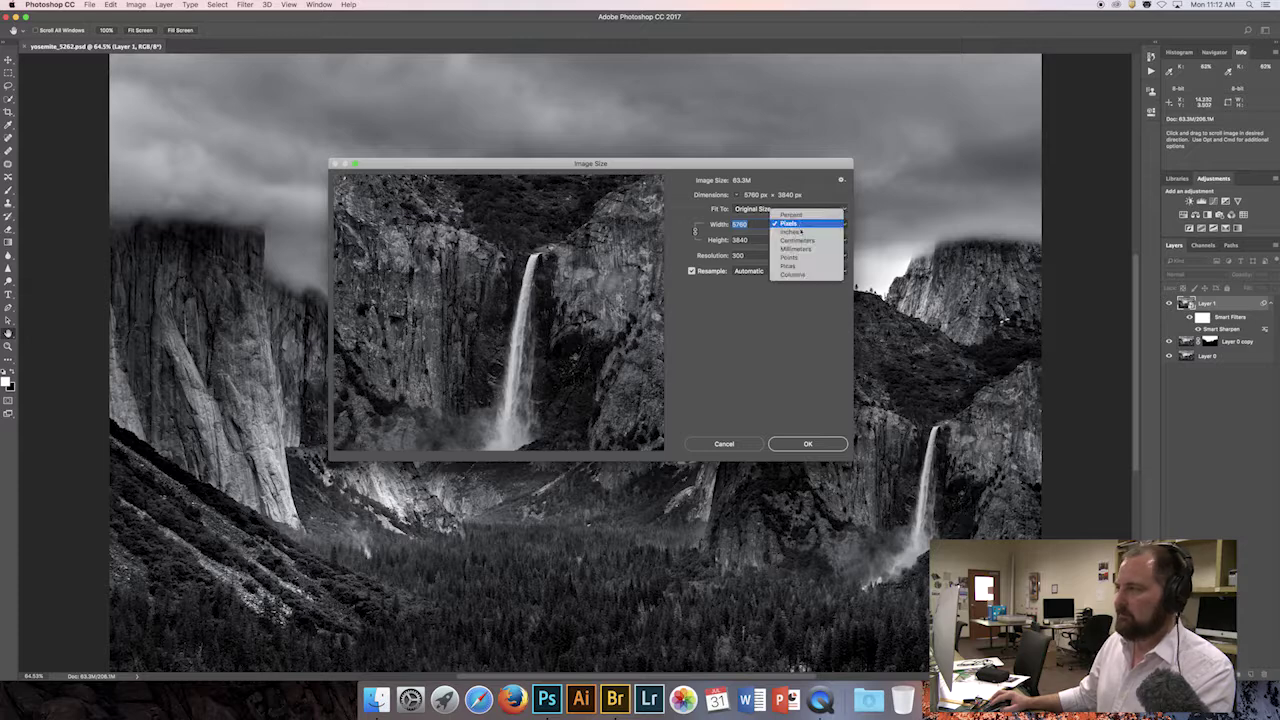
click(796, 248)
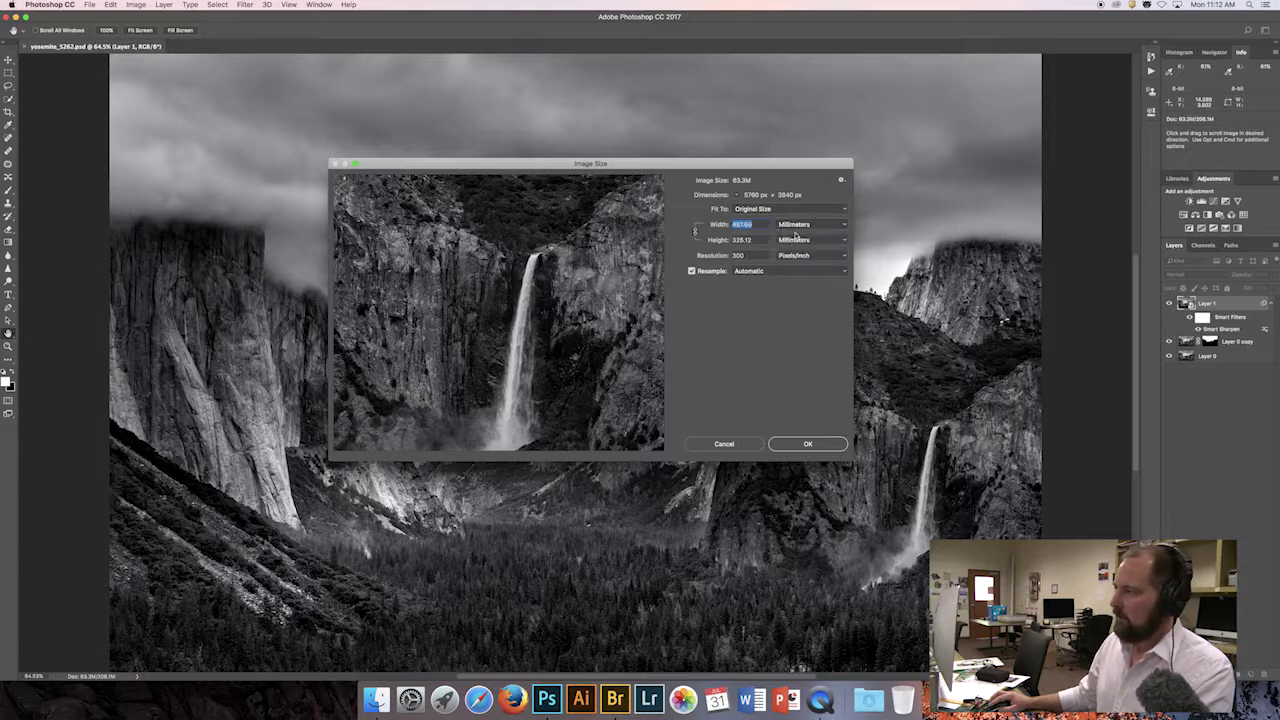
click(793, 226)
click(797, 219)
click(797, 226)
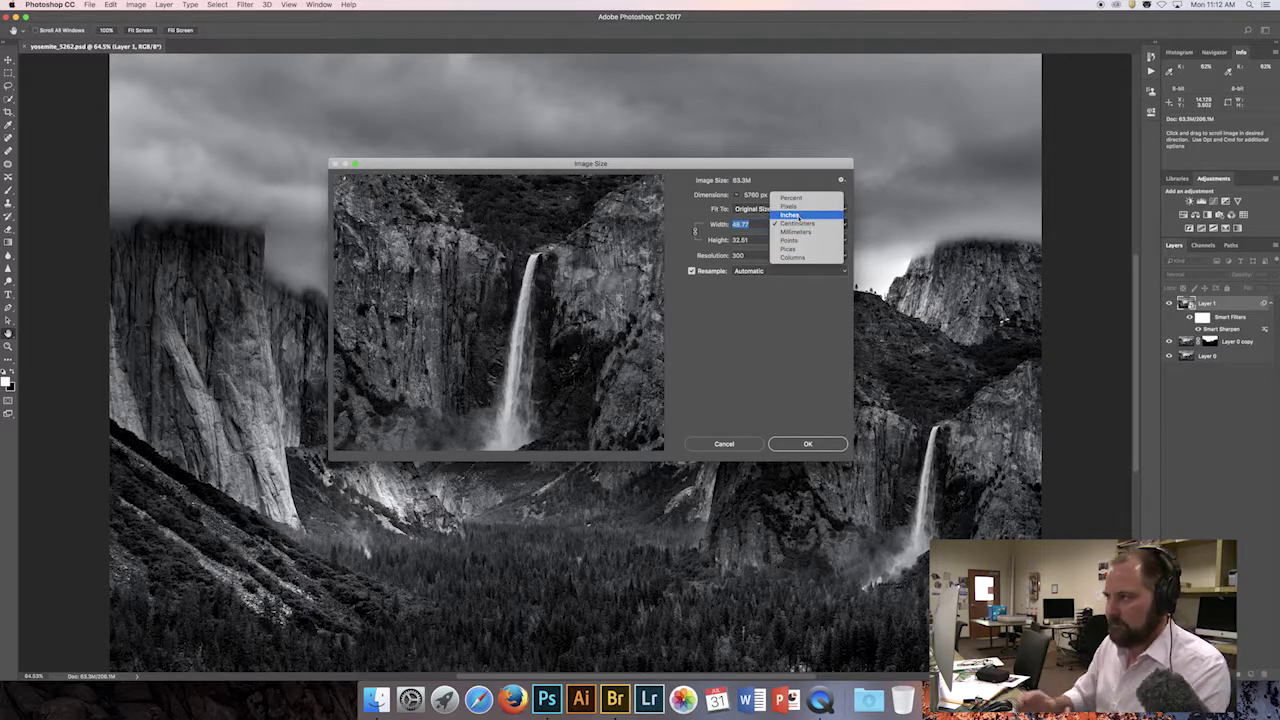
click(798, 211)
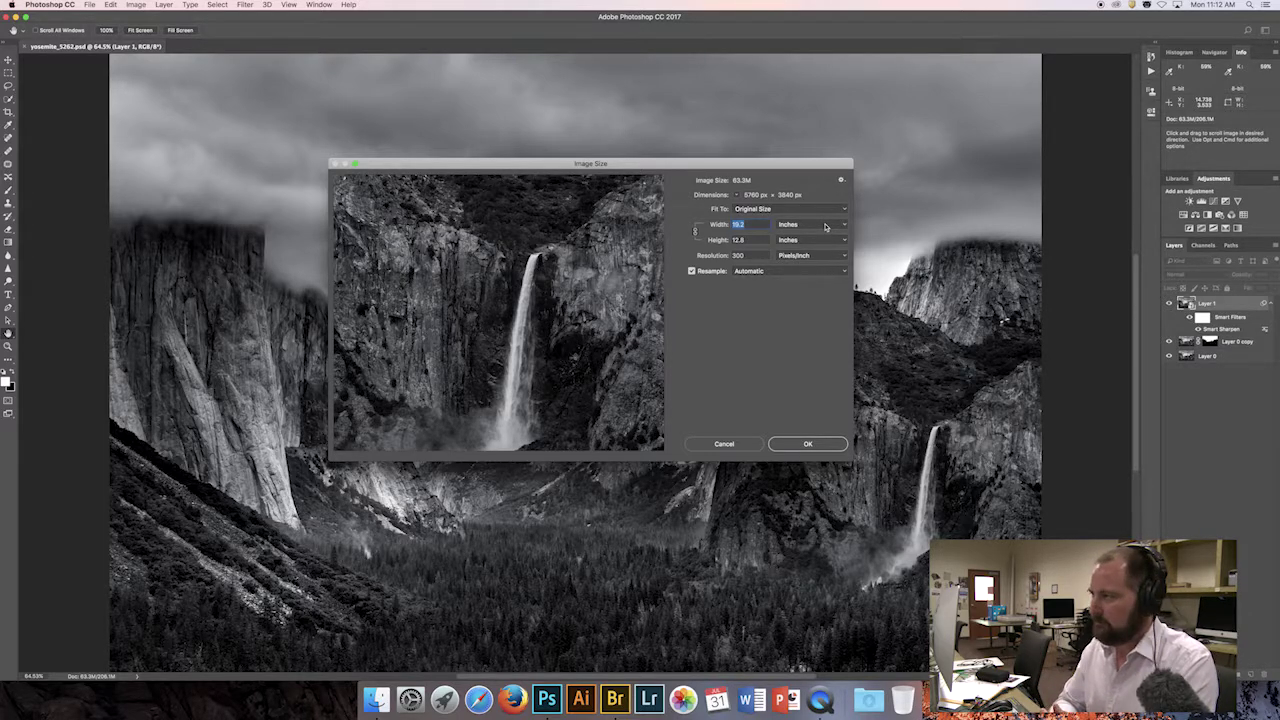
key(Tab)
key(Tab)
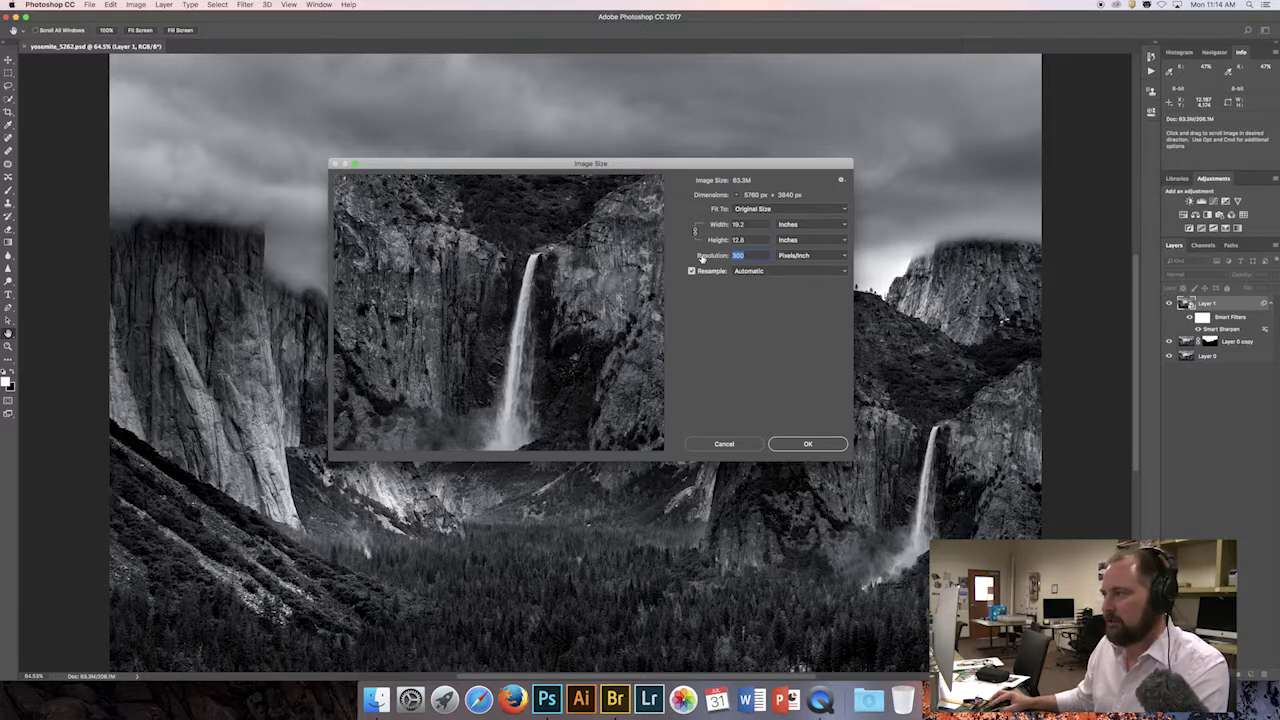
key(shift+Tab)
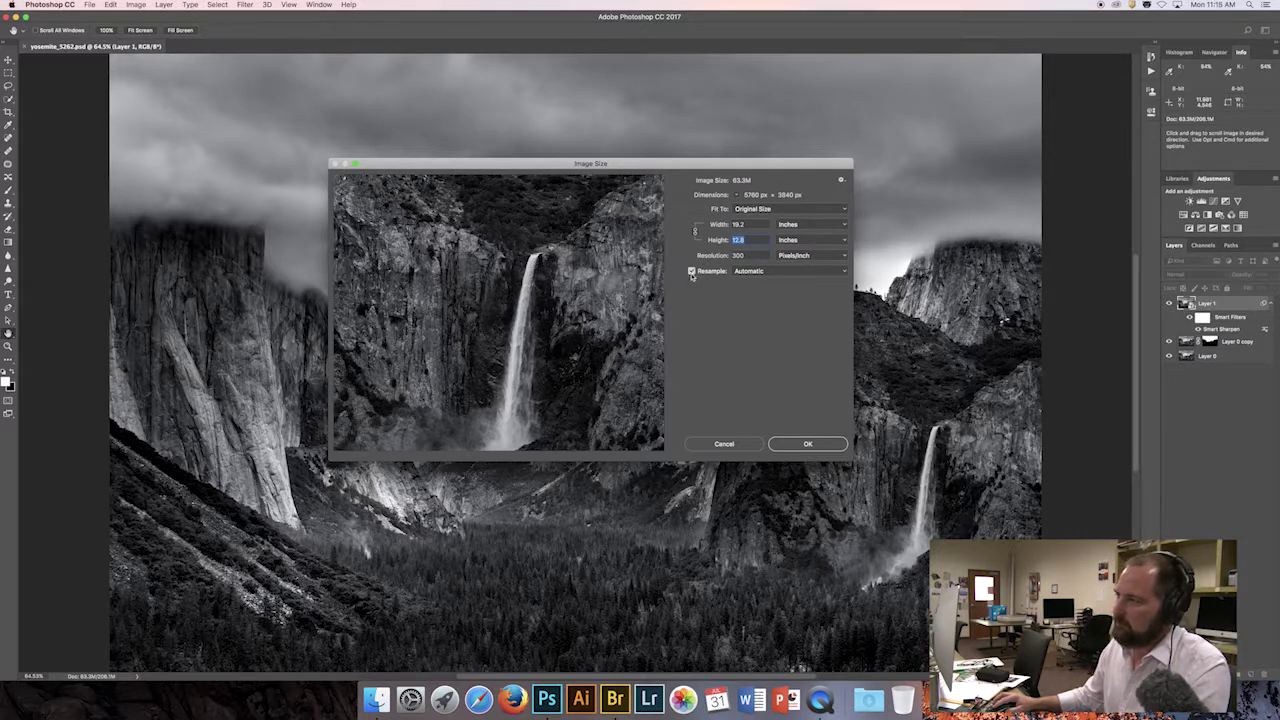
Try a resolution of 72 pixels/inch with resampling off, and restore 300 pixels/inch with resampling on
click(691, 272)
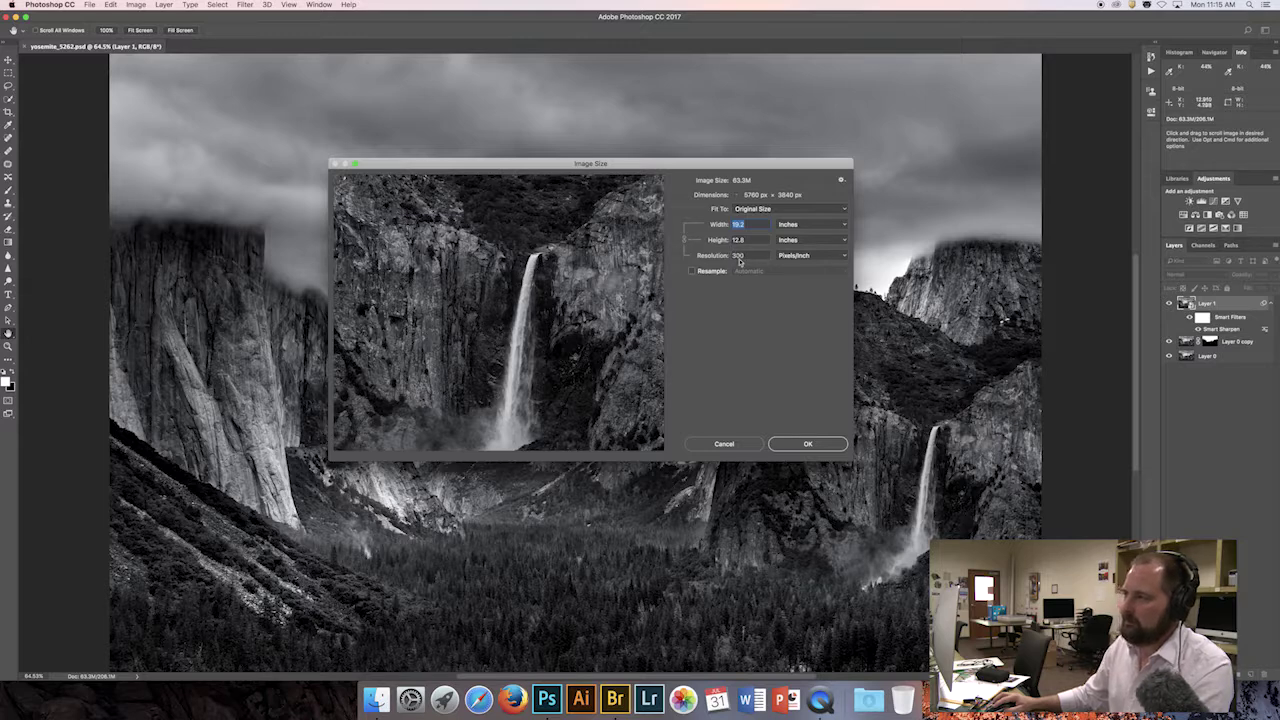
click(707, 272)
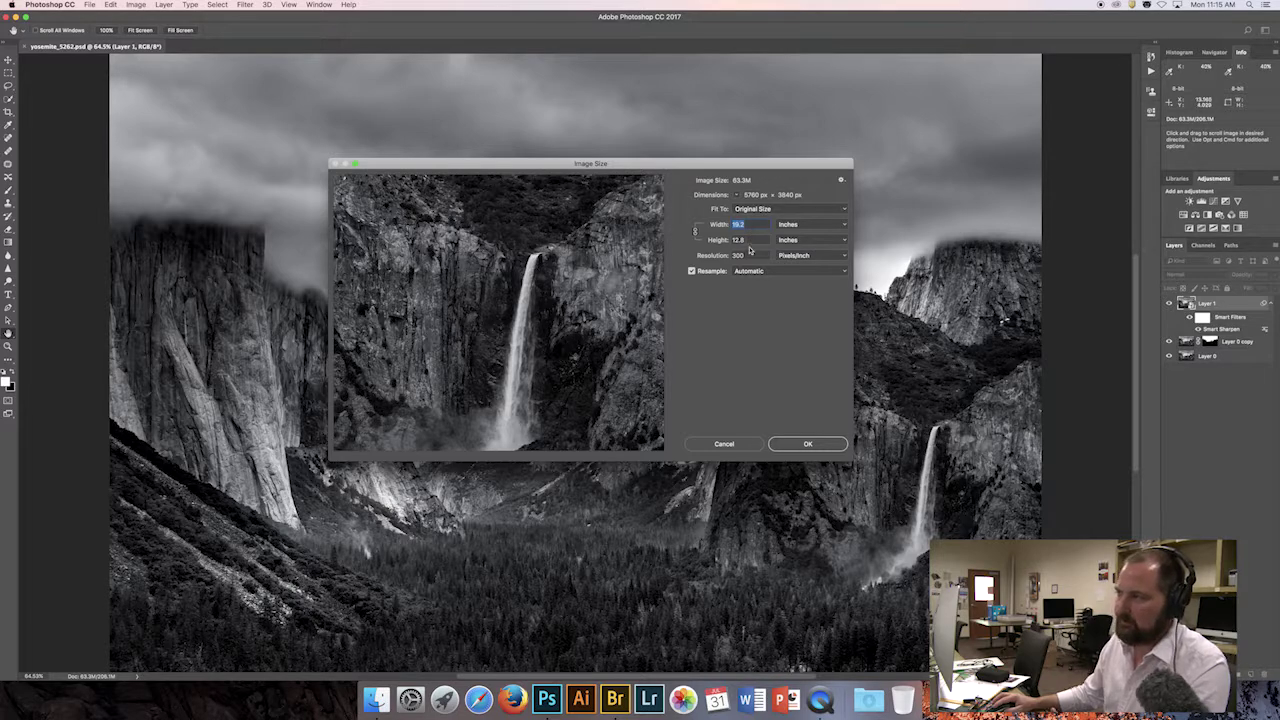
click(705, 273)
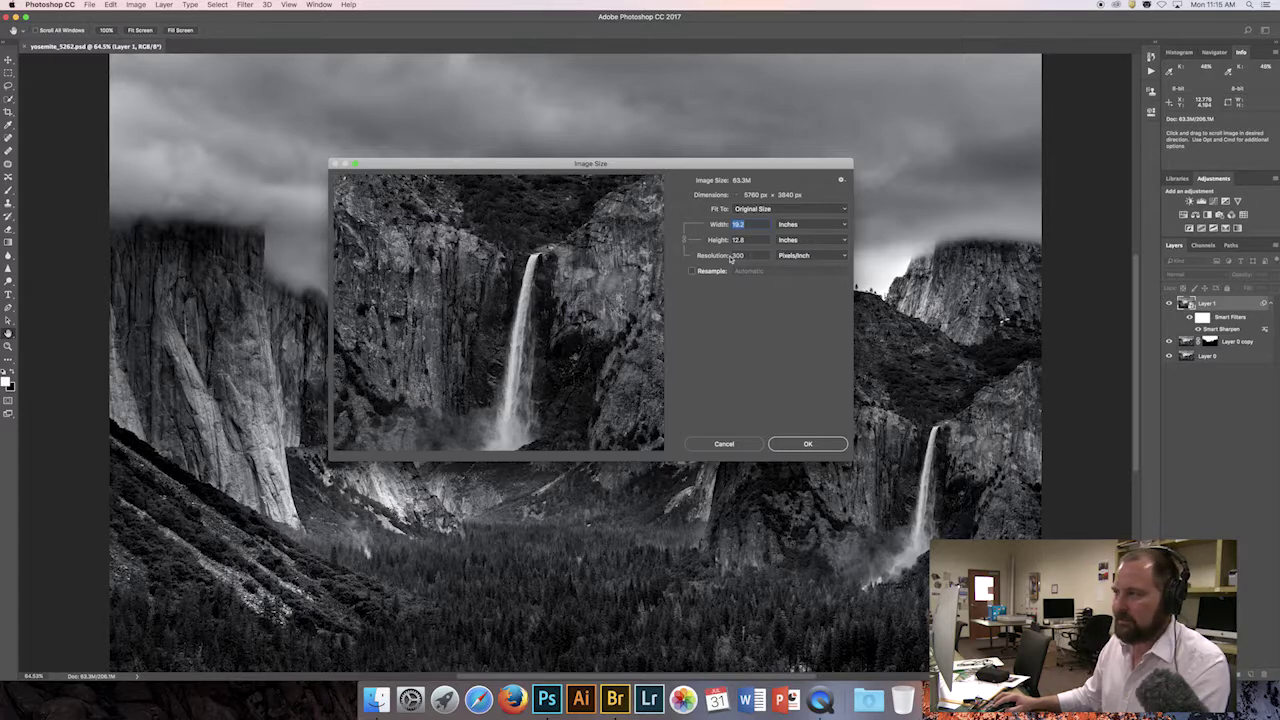
drag(748, 256, 706, 258)
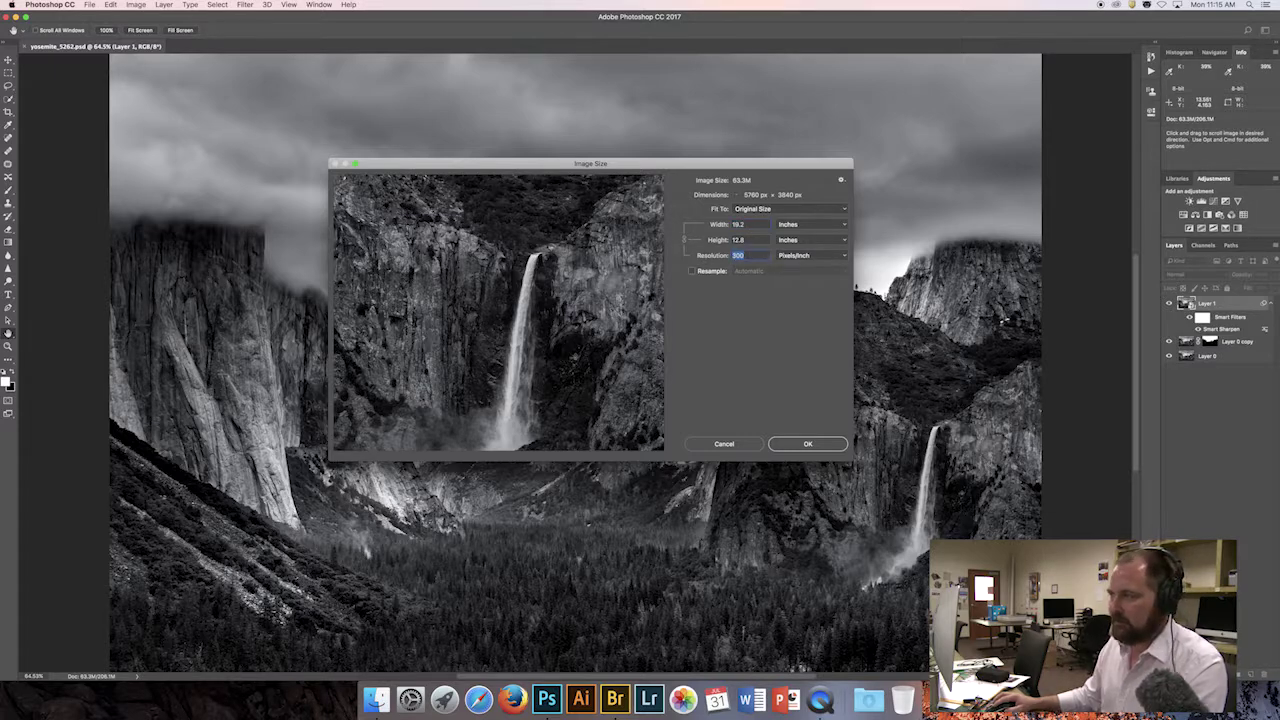
text(72)
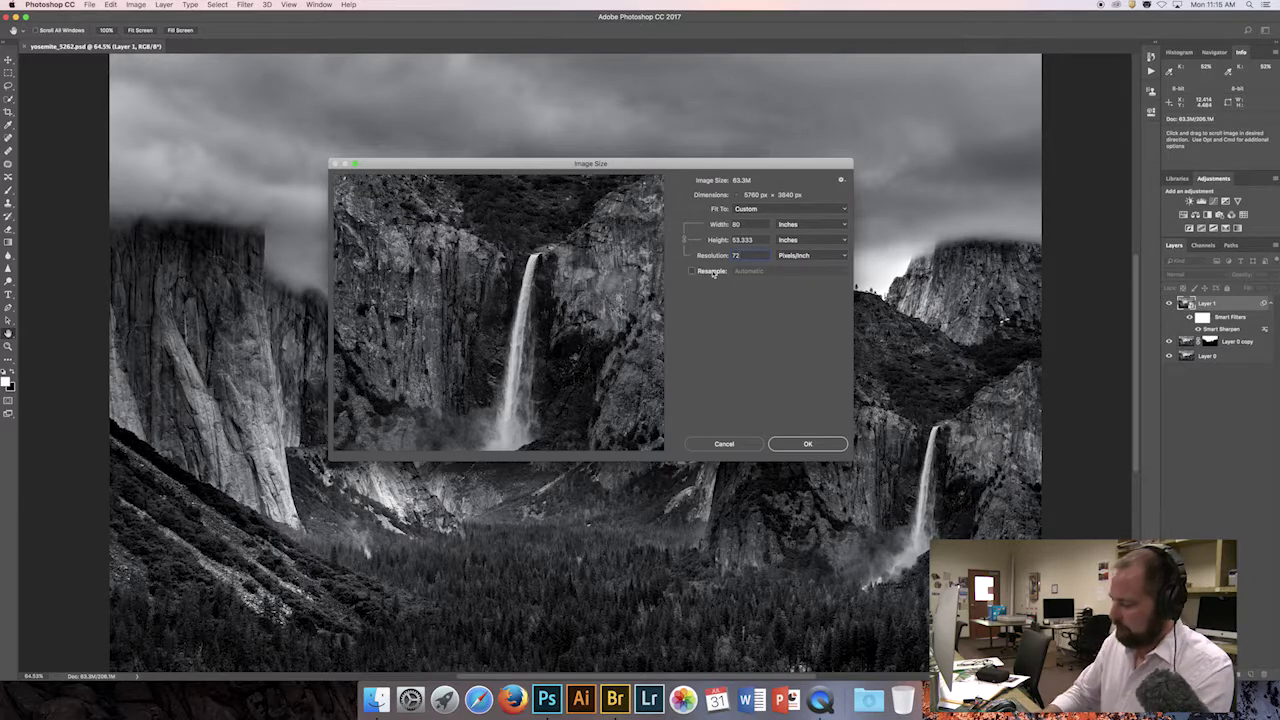
text(300)
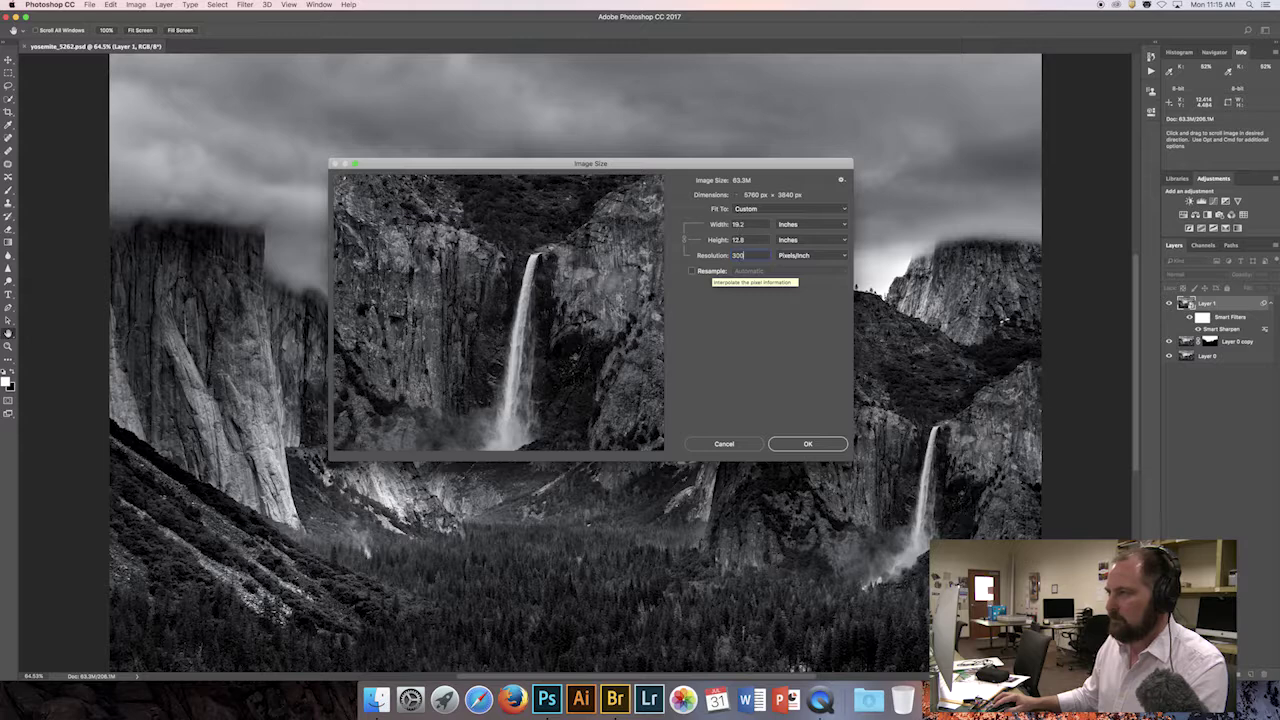
click(692, 271)
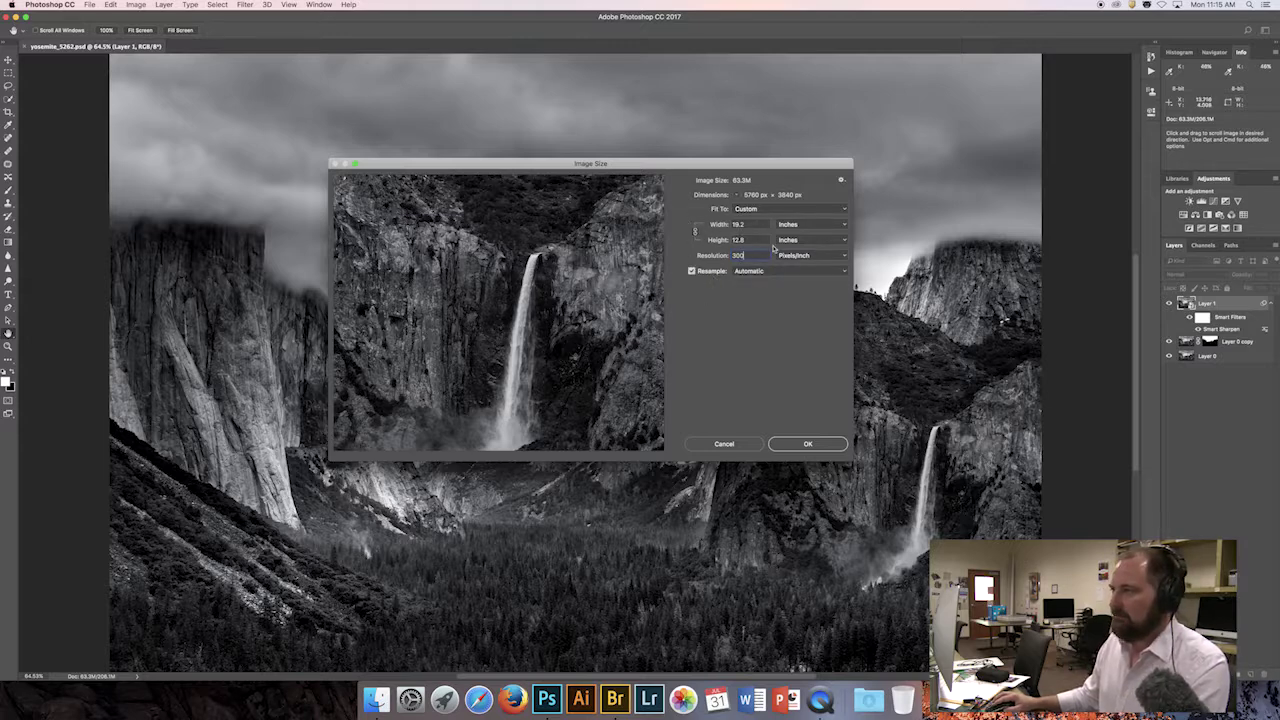
Examine the resampling methods offered for enlarging and reducing the image
click(789, 272)
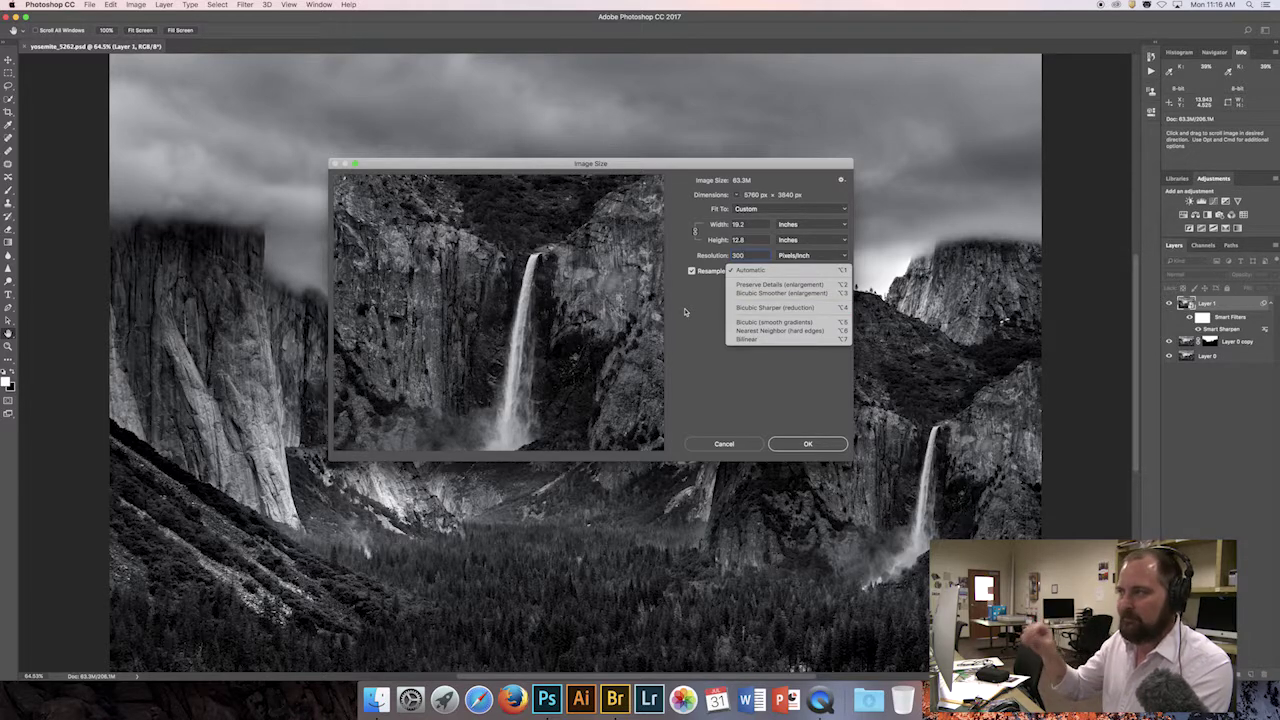
click(755, 308)
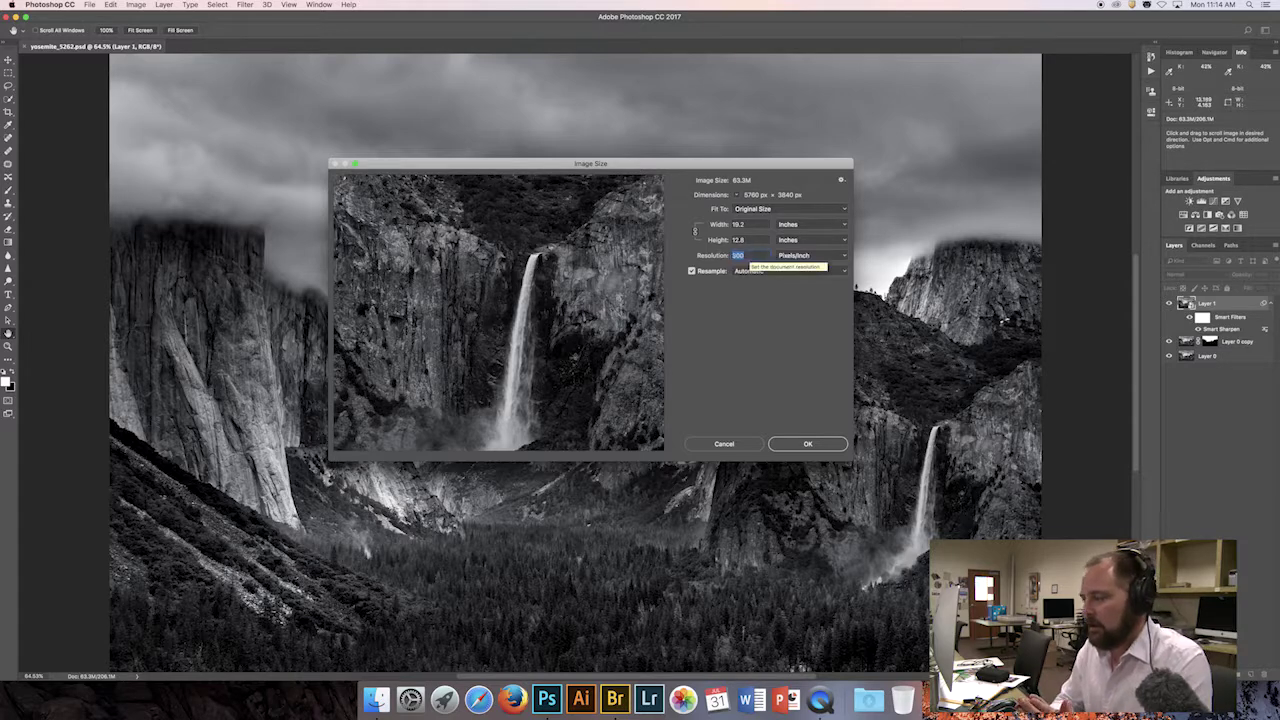
Try a width of 10.5 inches with Bicubic Sharper (reduction) resampling, and reset the image size settings to their original values
click(742, 255)
double_click(742, 255)
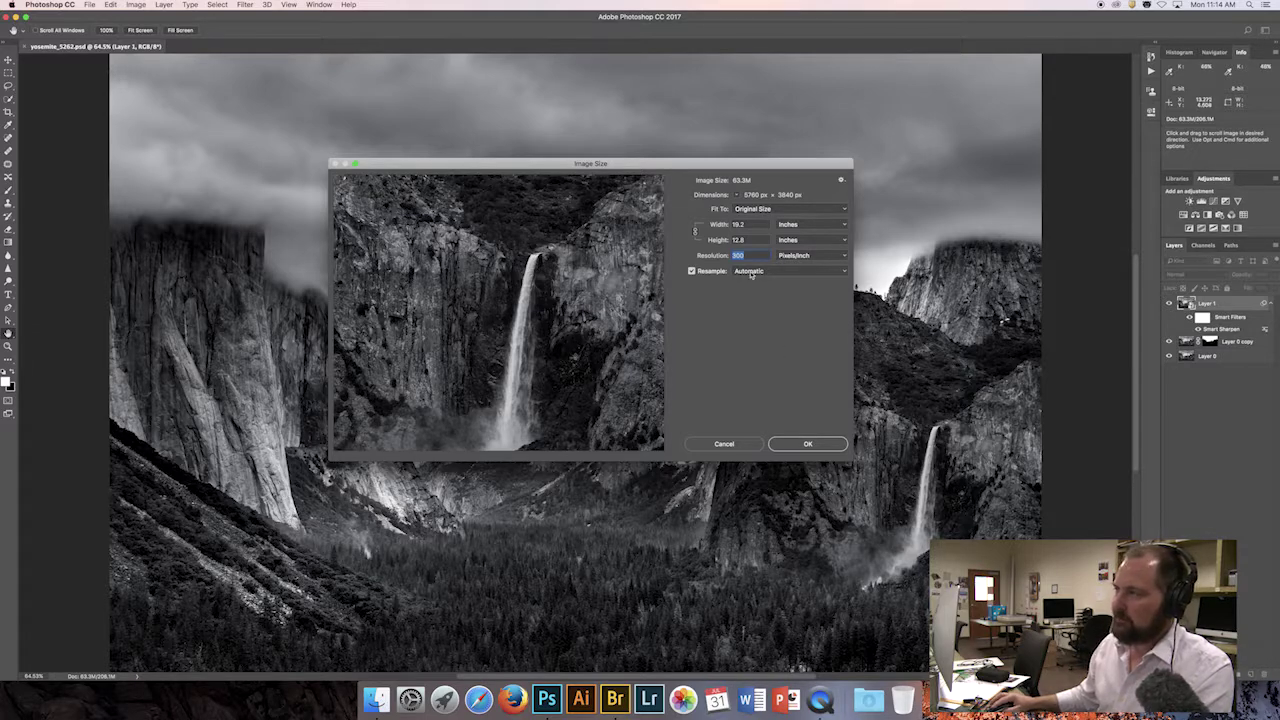
key(Tab)
key(Tab)
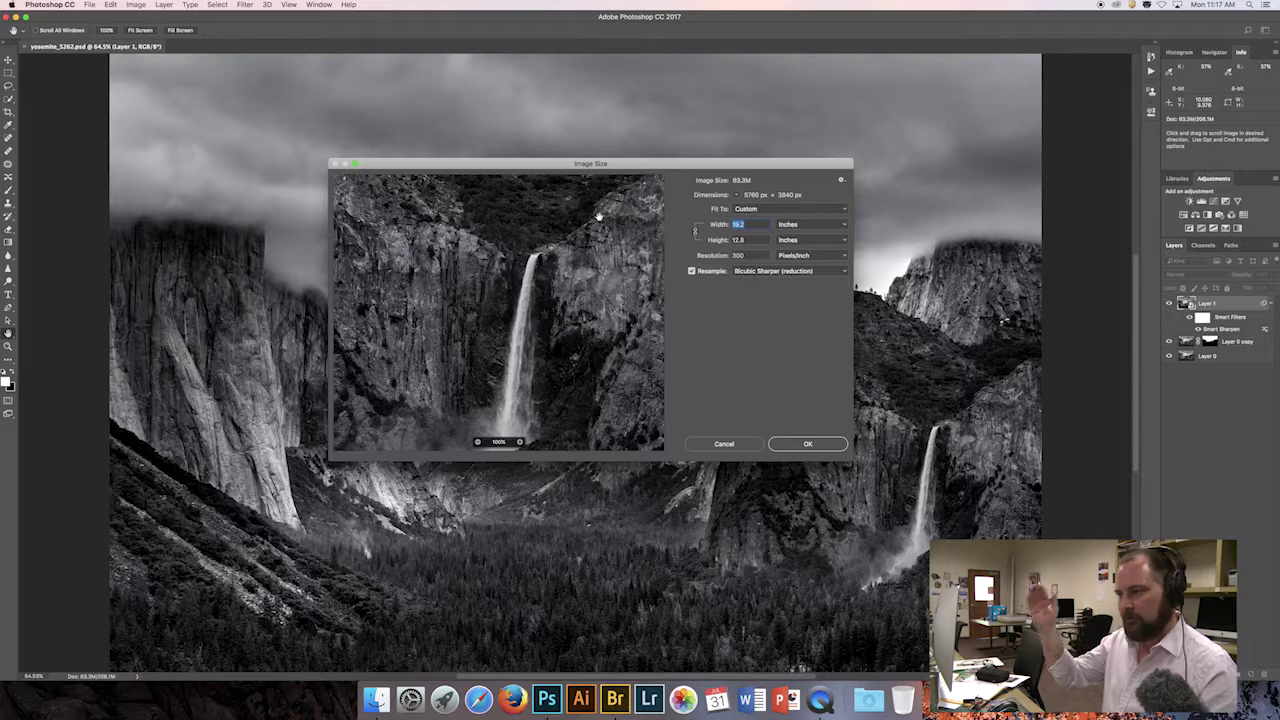
text(10.5)
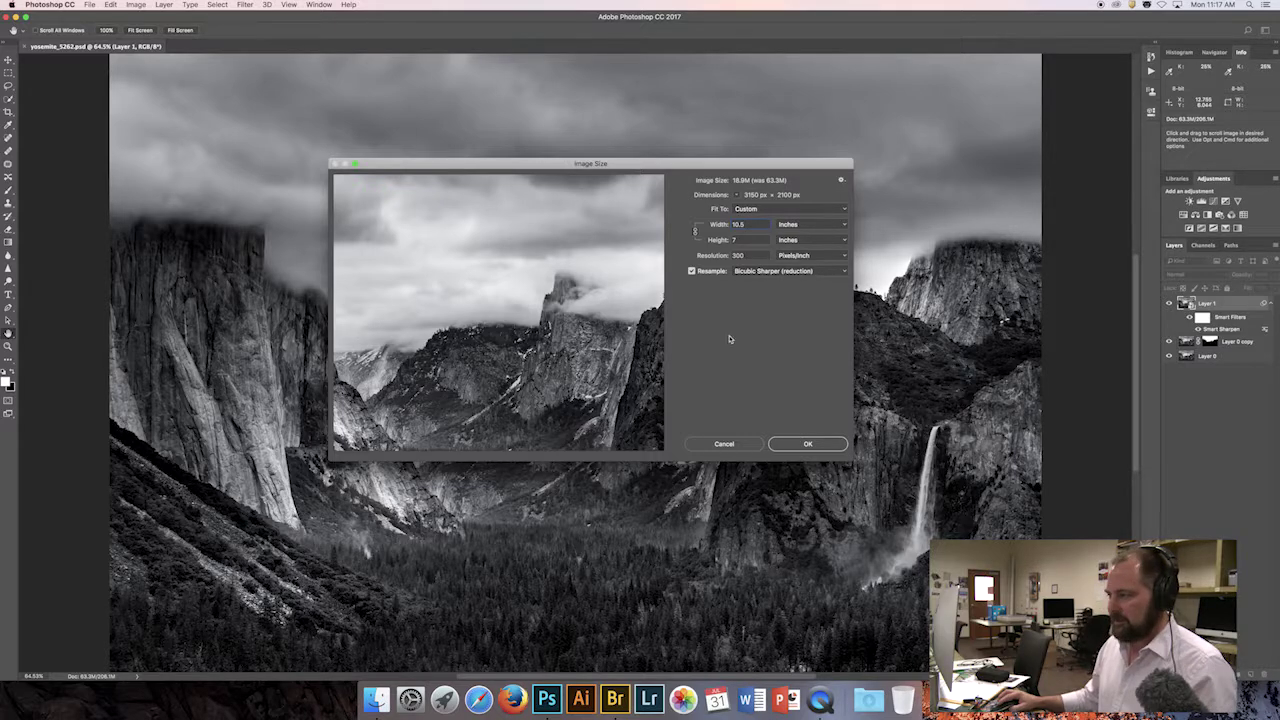
key(alt)
click(724, 444)
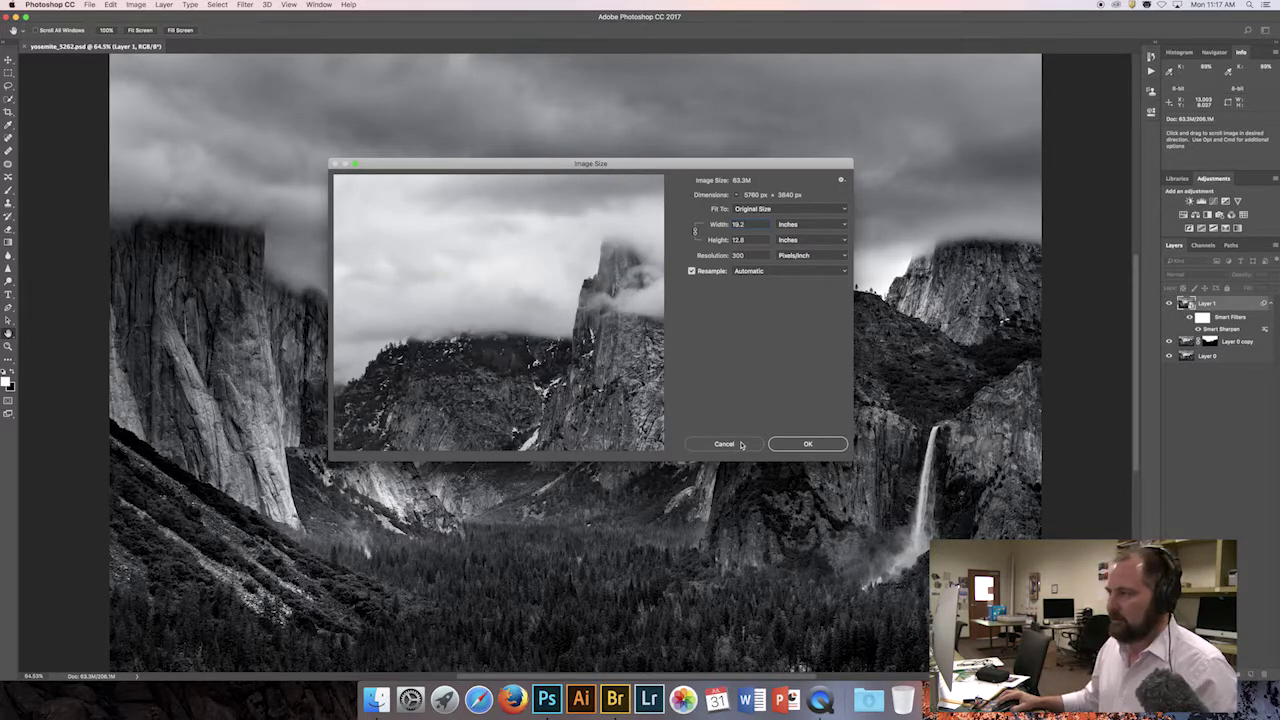
Turn resampling off to try a resolution of 72 pixels/inch, and restore 300 pixels/inch with resampling back on
click(707, 273)
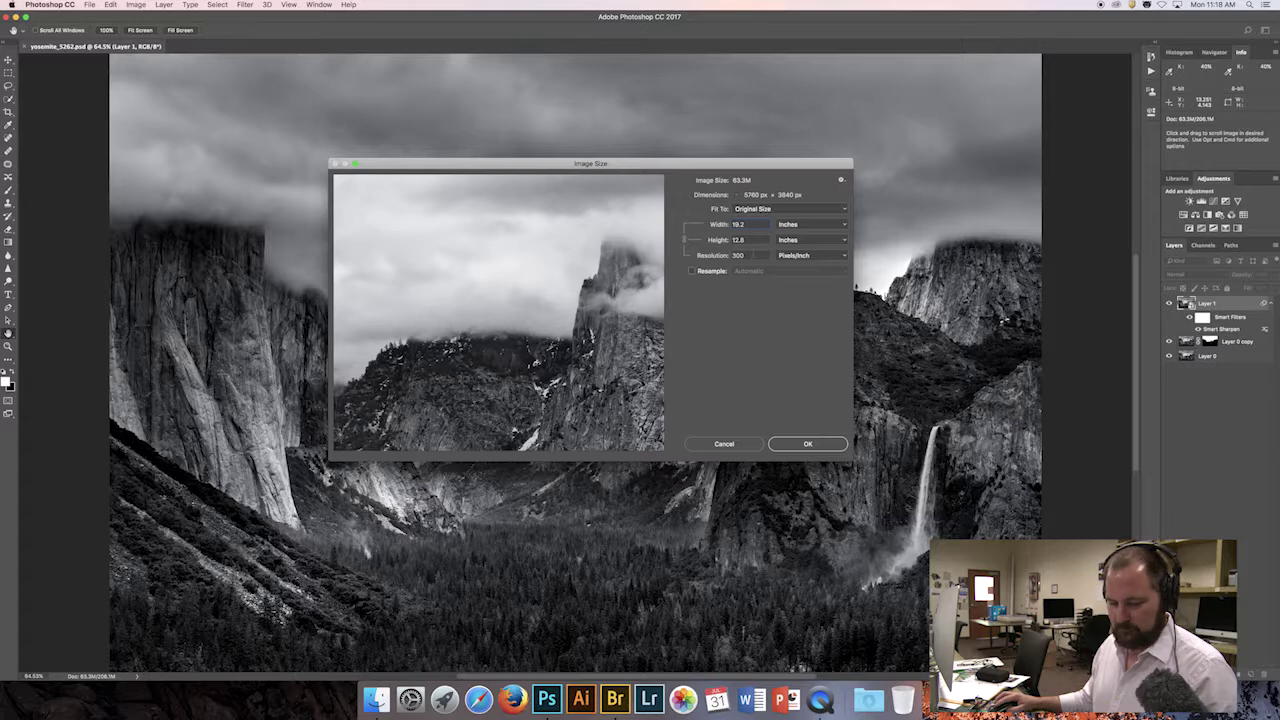
click(750, 256)
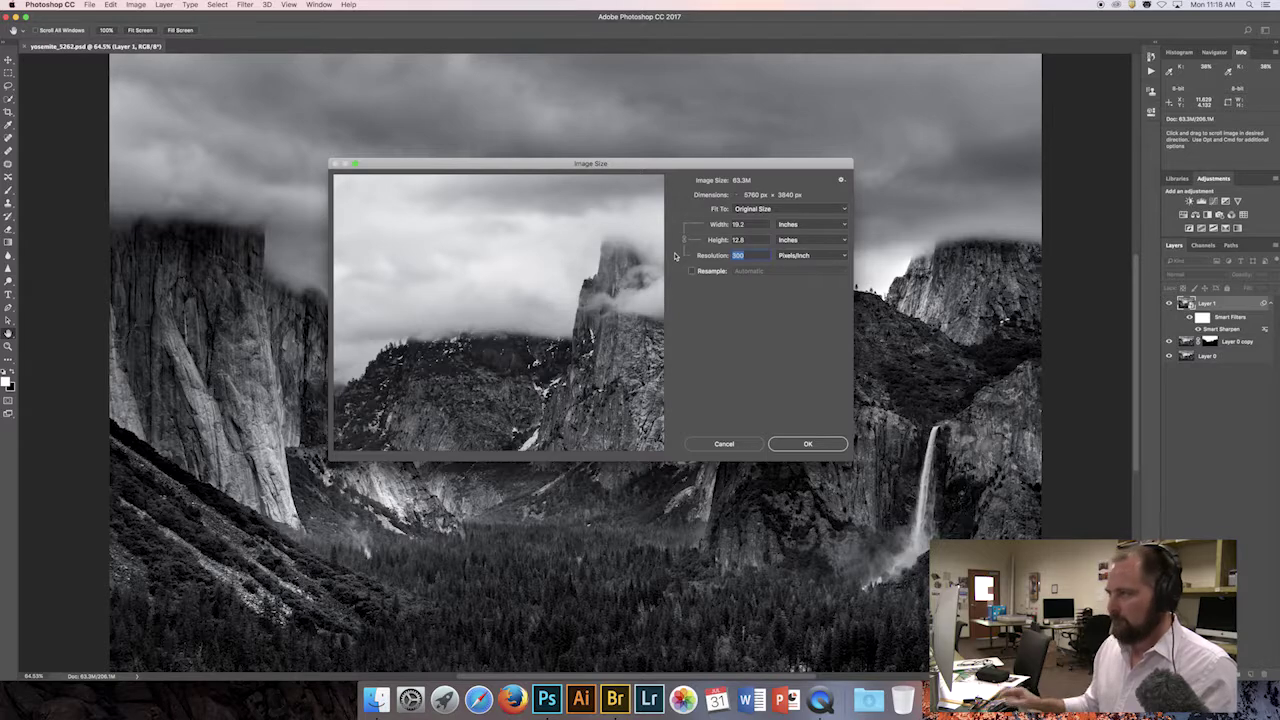
text(72)
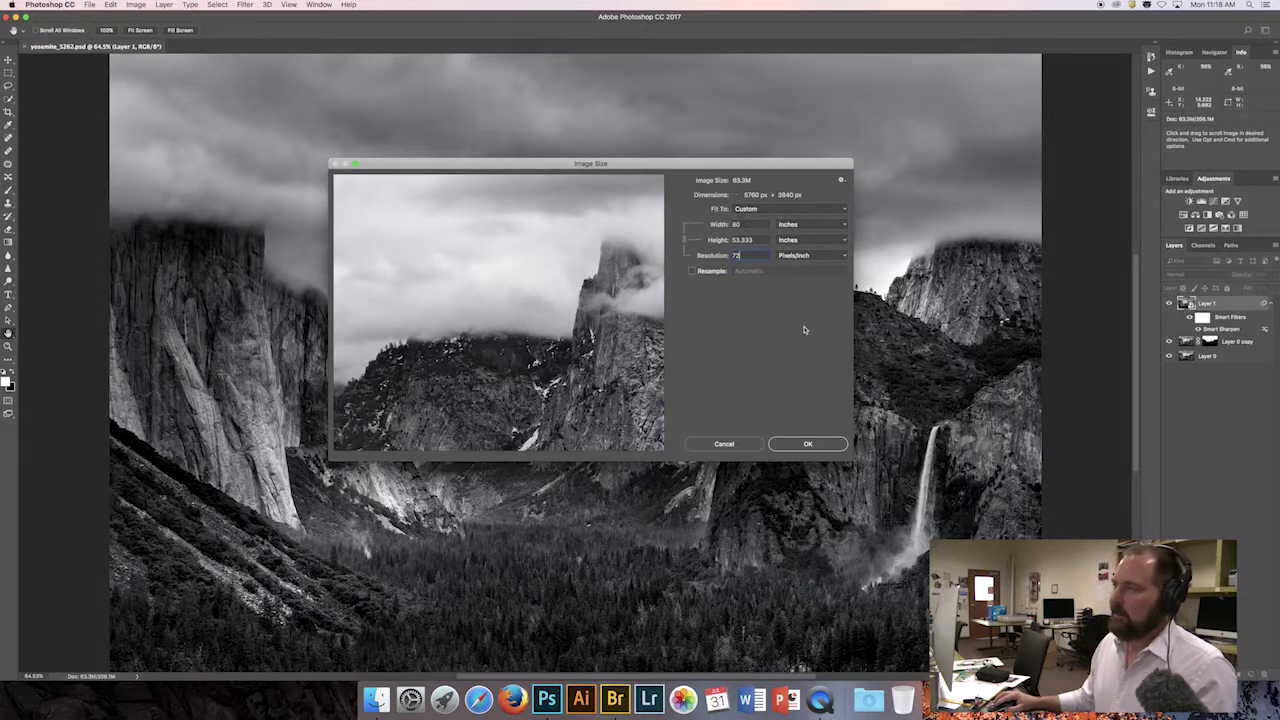
click(711, 273)
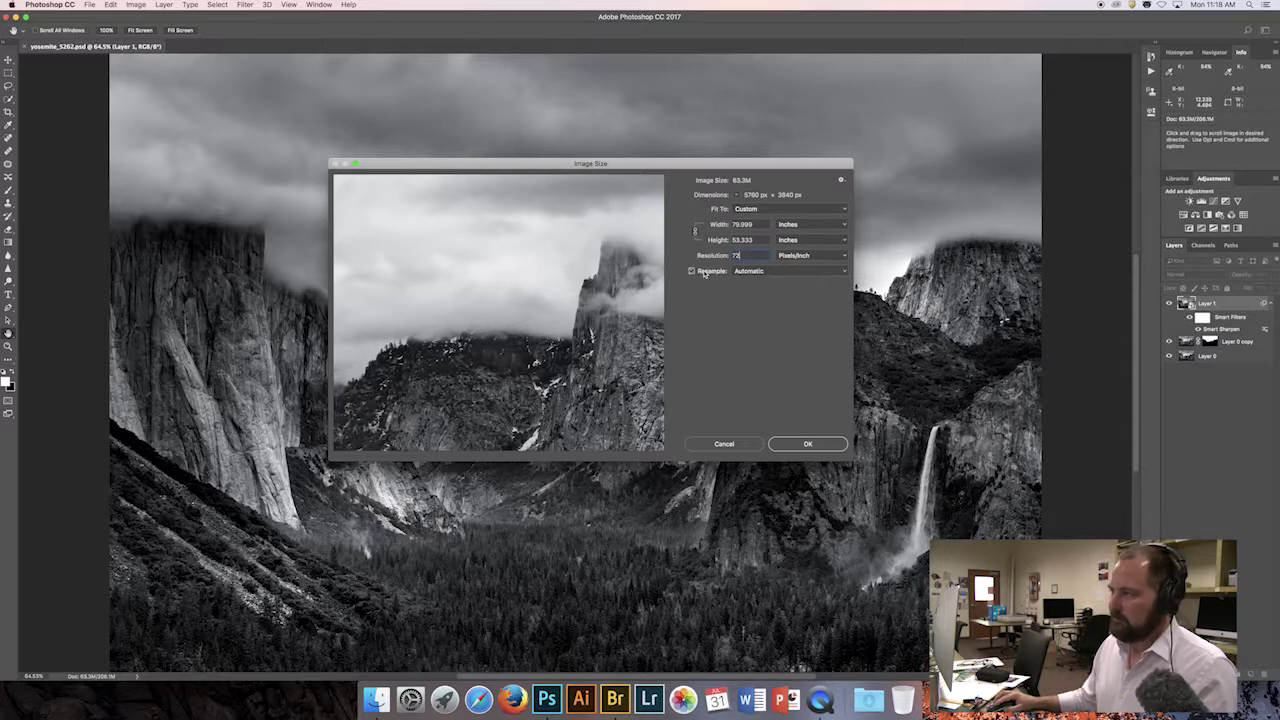
click(705, 275)
text(300)
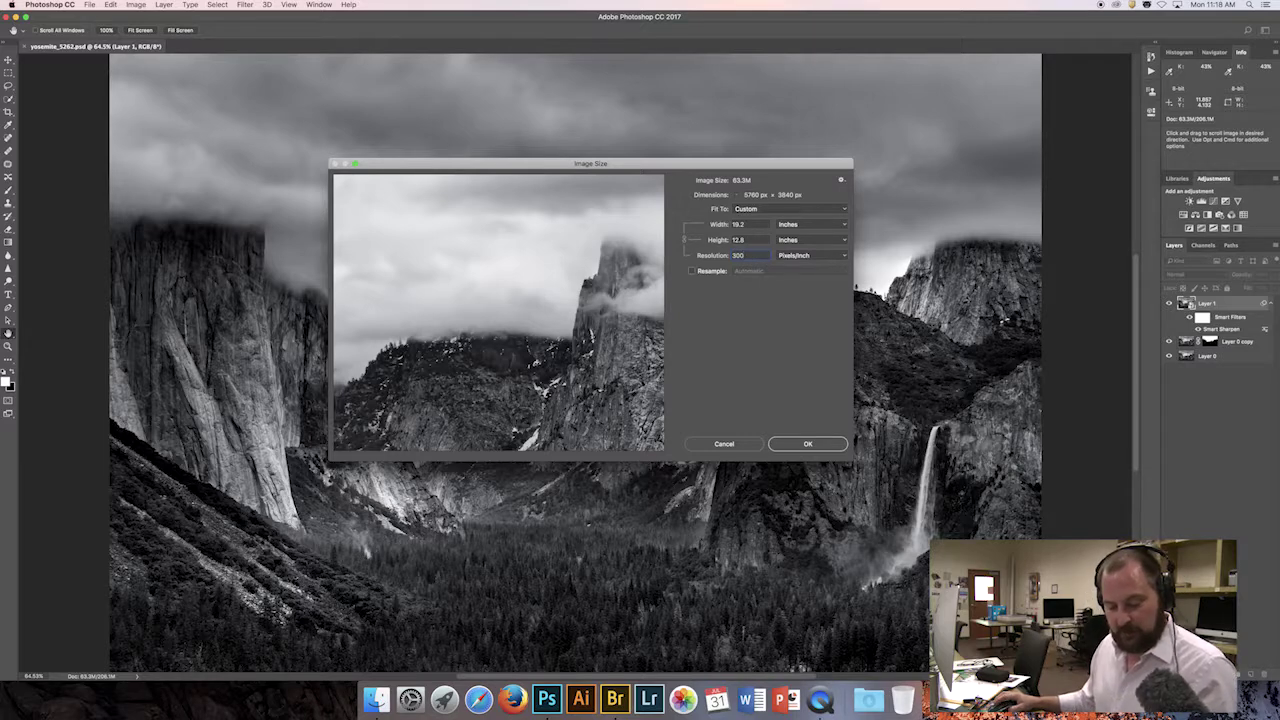
click(713, 275)
Resize the image to a width of 10.5 inches with Automatic resampling and apply the new size
key(Tab)
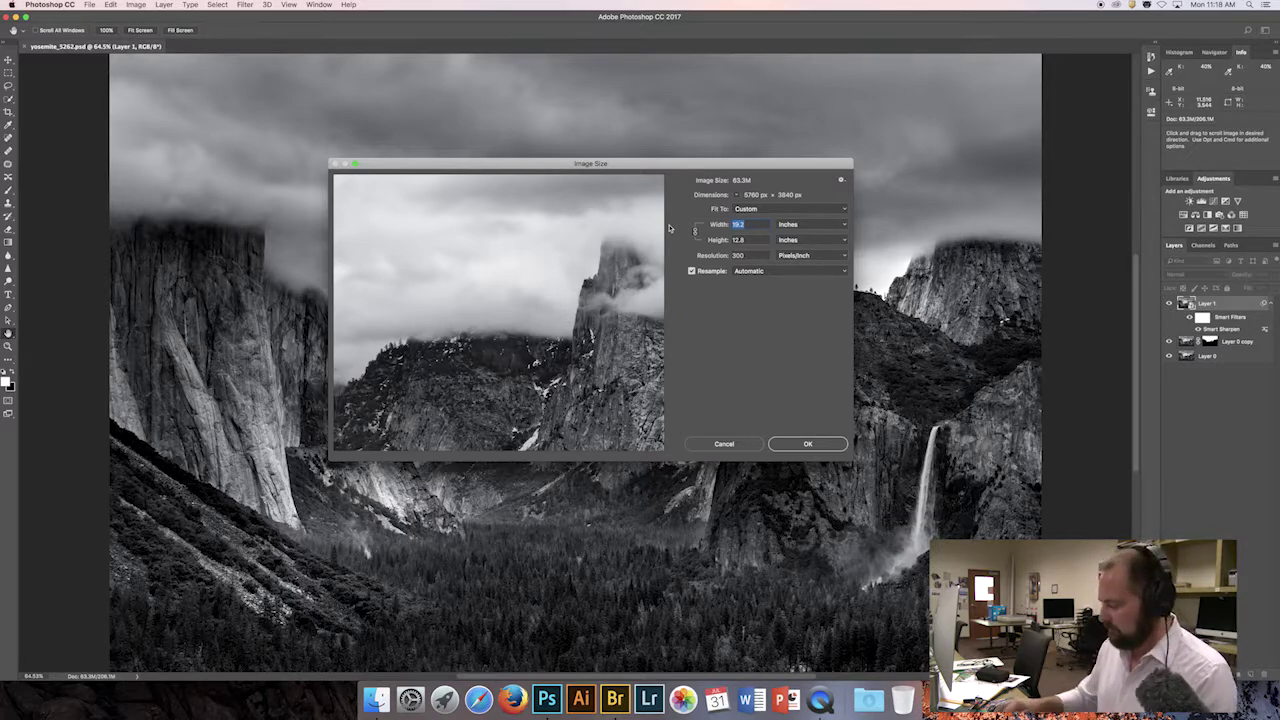
text(10.5)
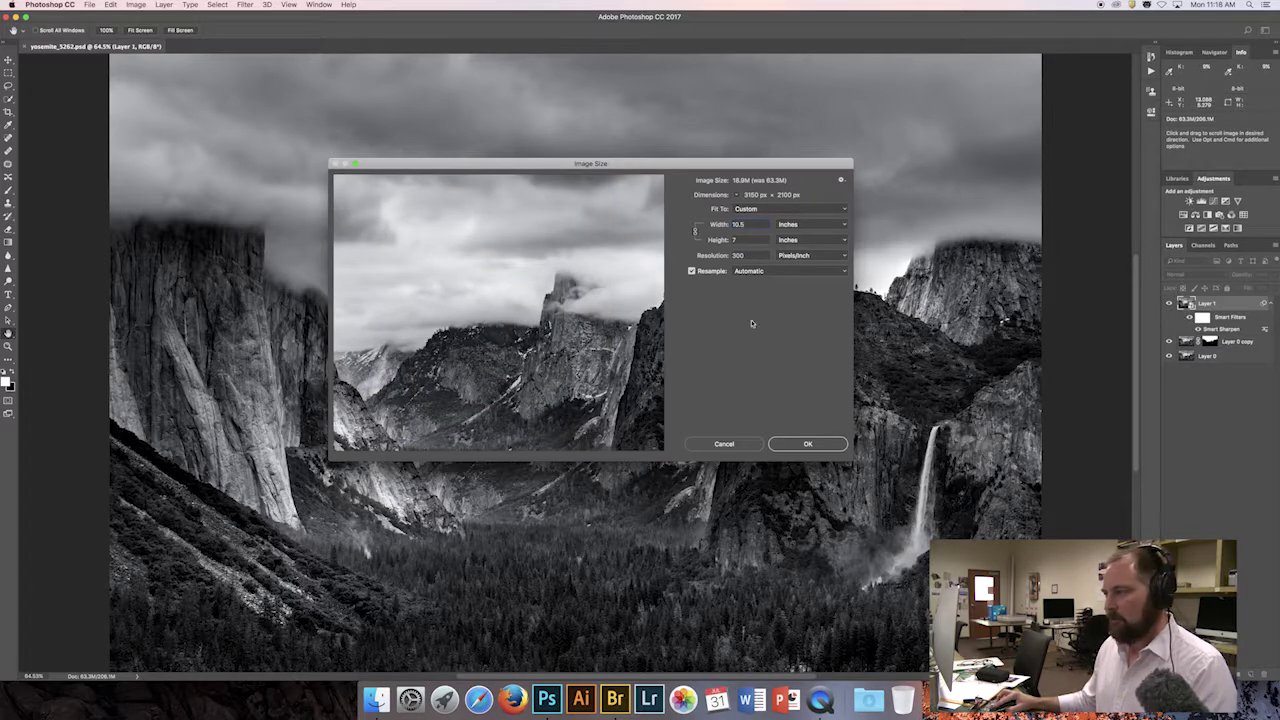
click(816, 445)
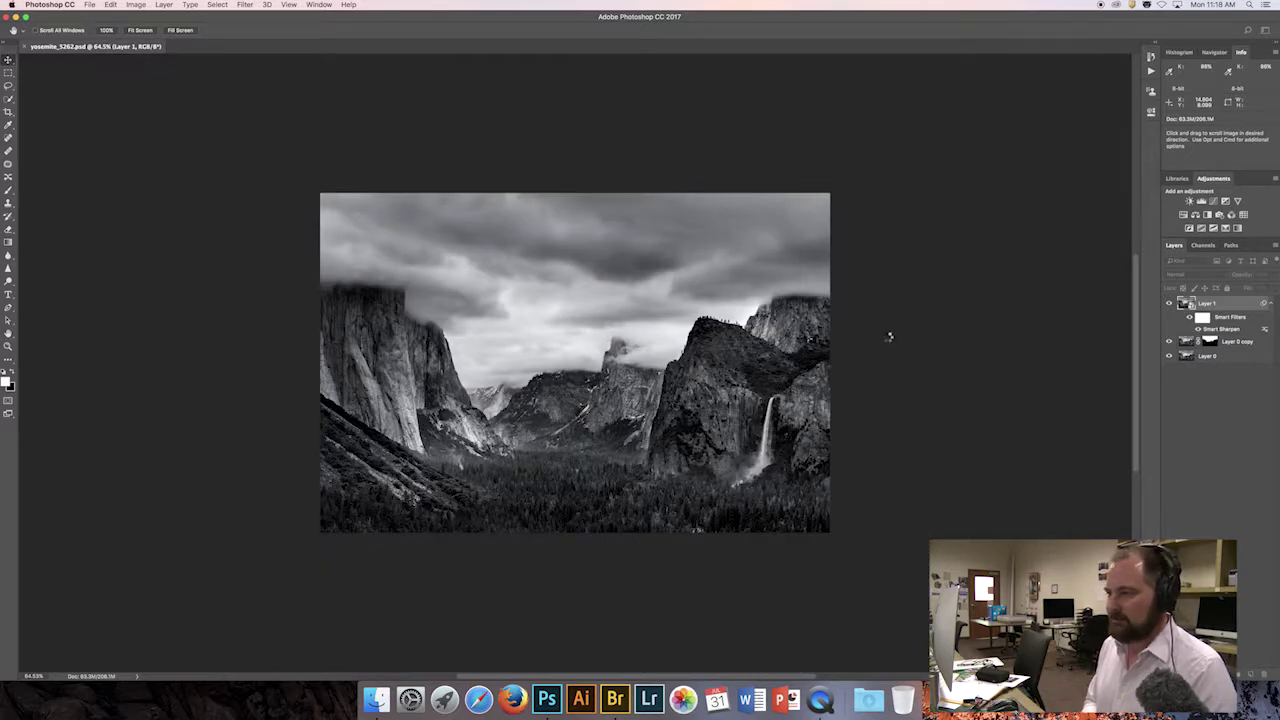
Save the resized image to the Desktop as yosemite_5262-10*5x7.psd in Photoshop format with Maximize Compatibility on
key(super+shift+s)
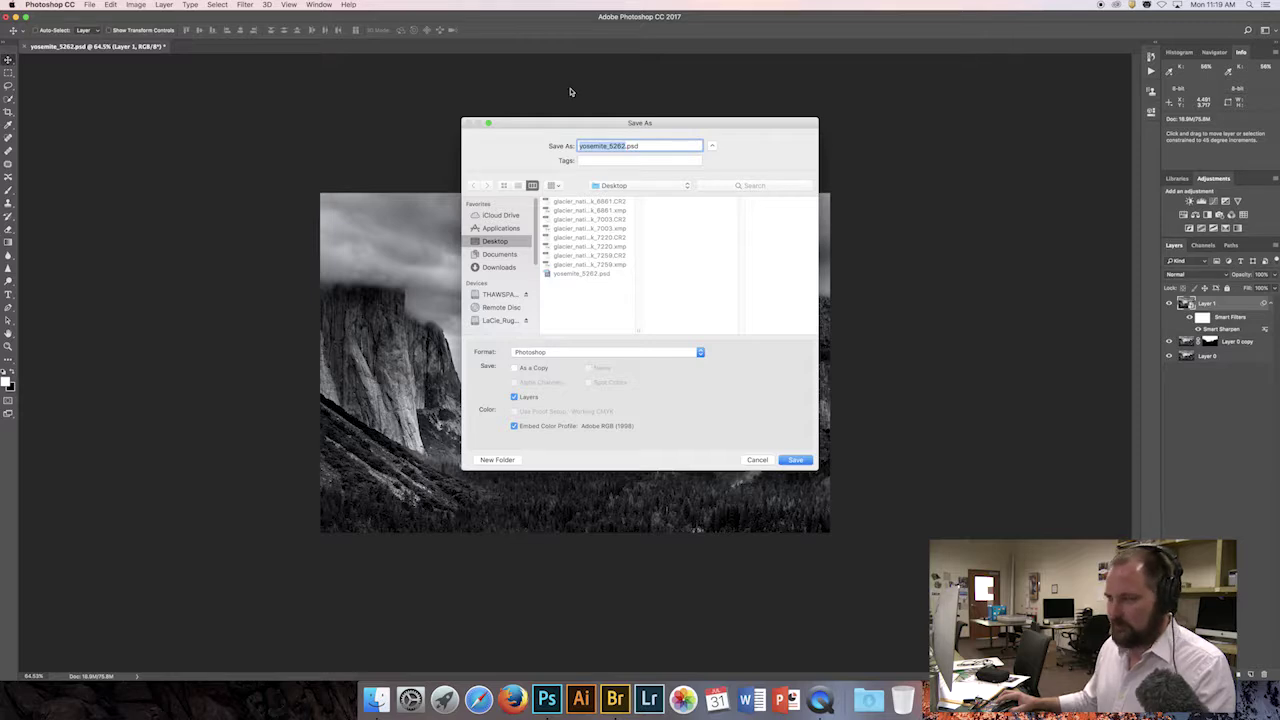
key(Right)
text(-)
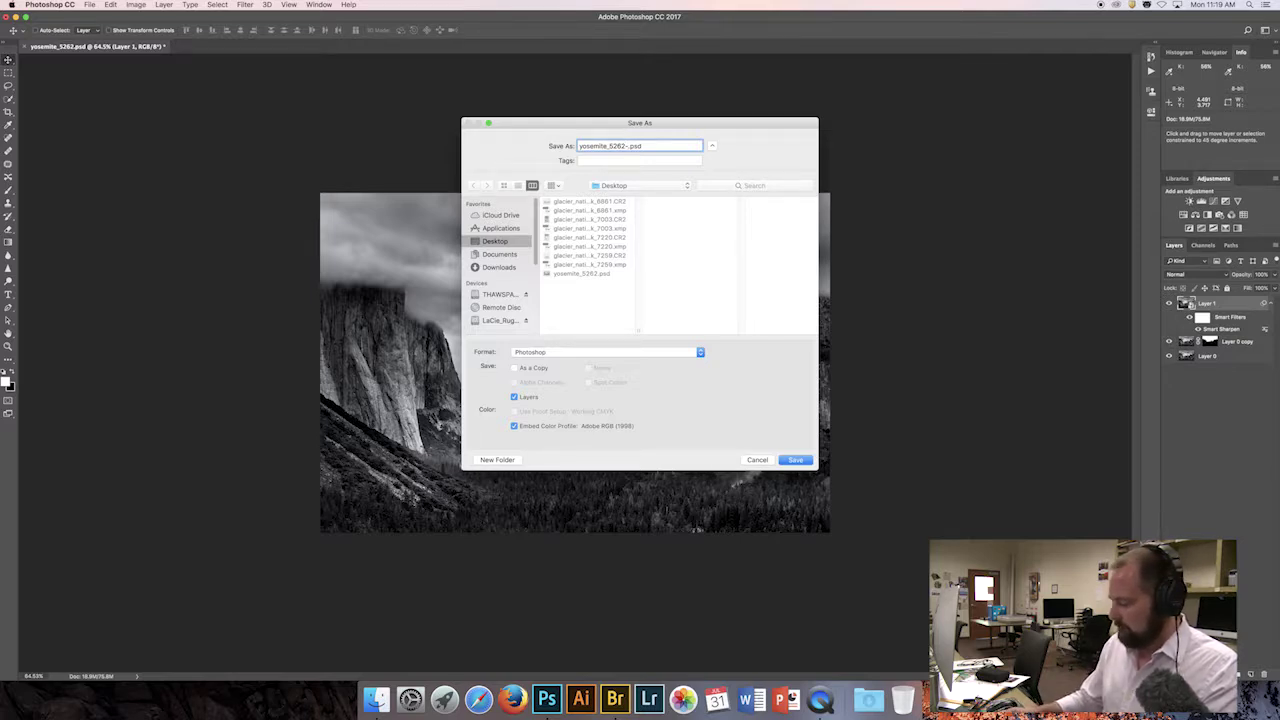
text(10x5x7)
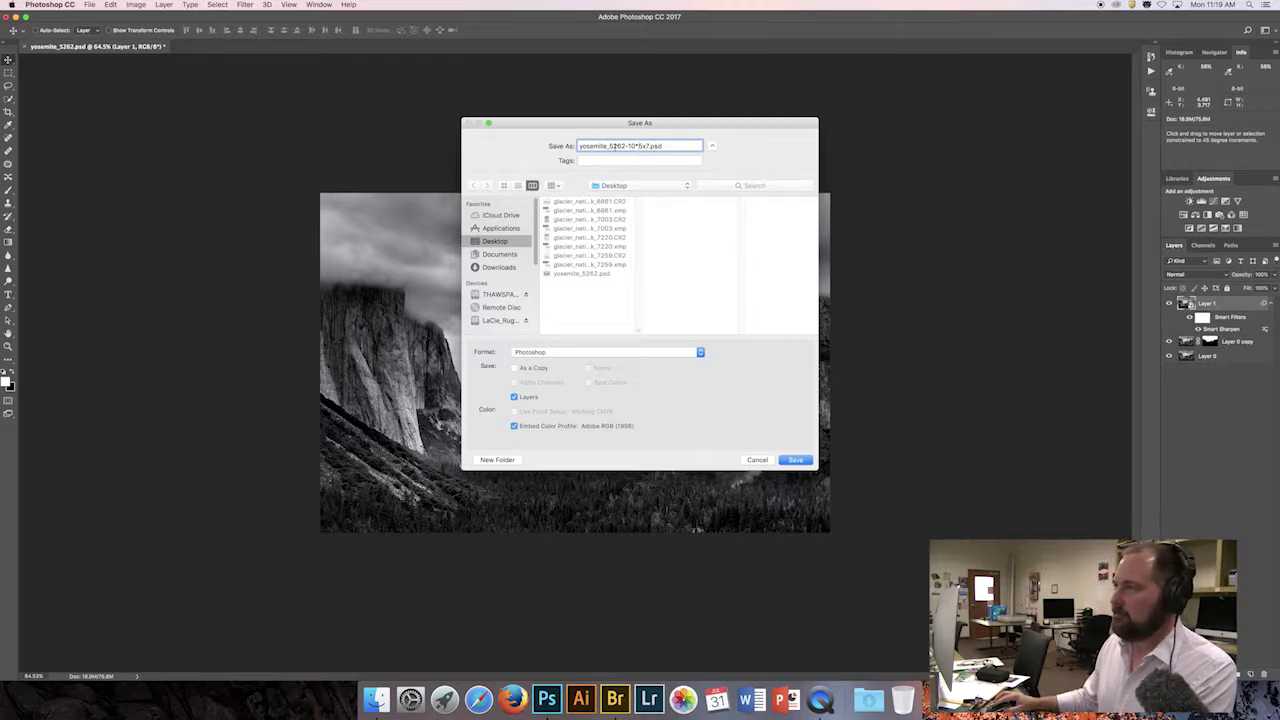
click(797, 460)
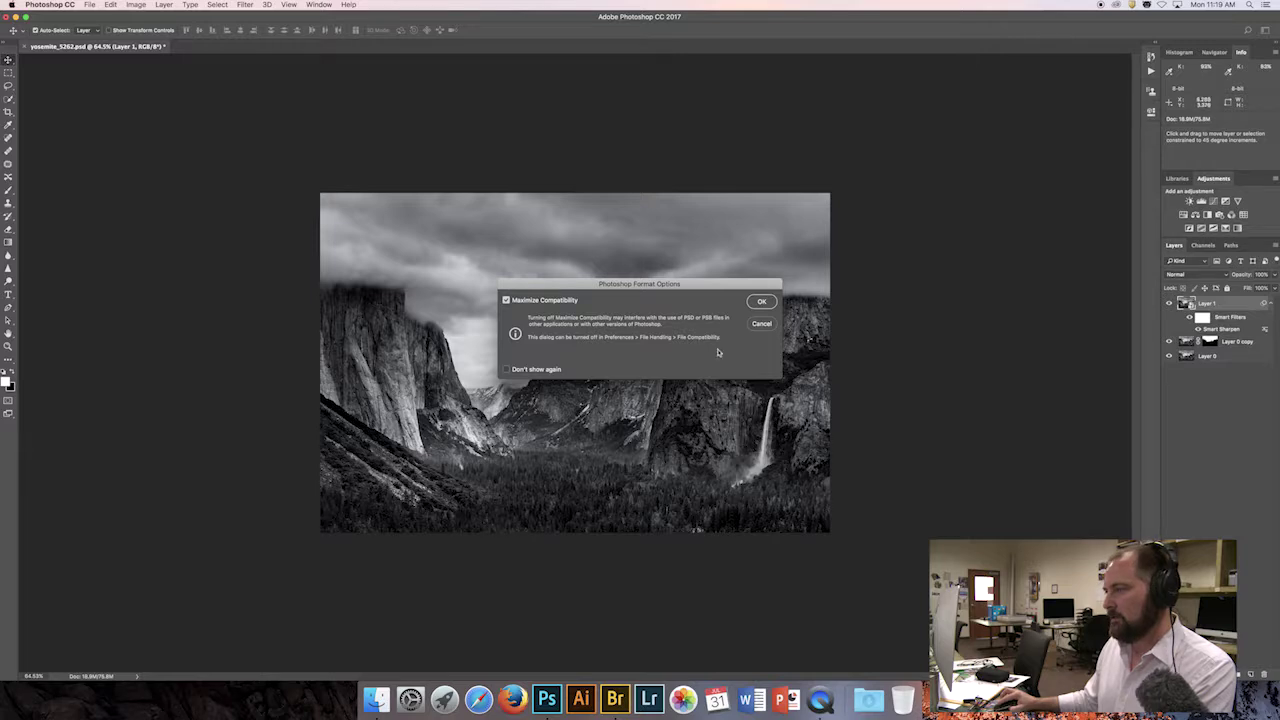
click(763, 305)
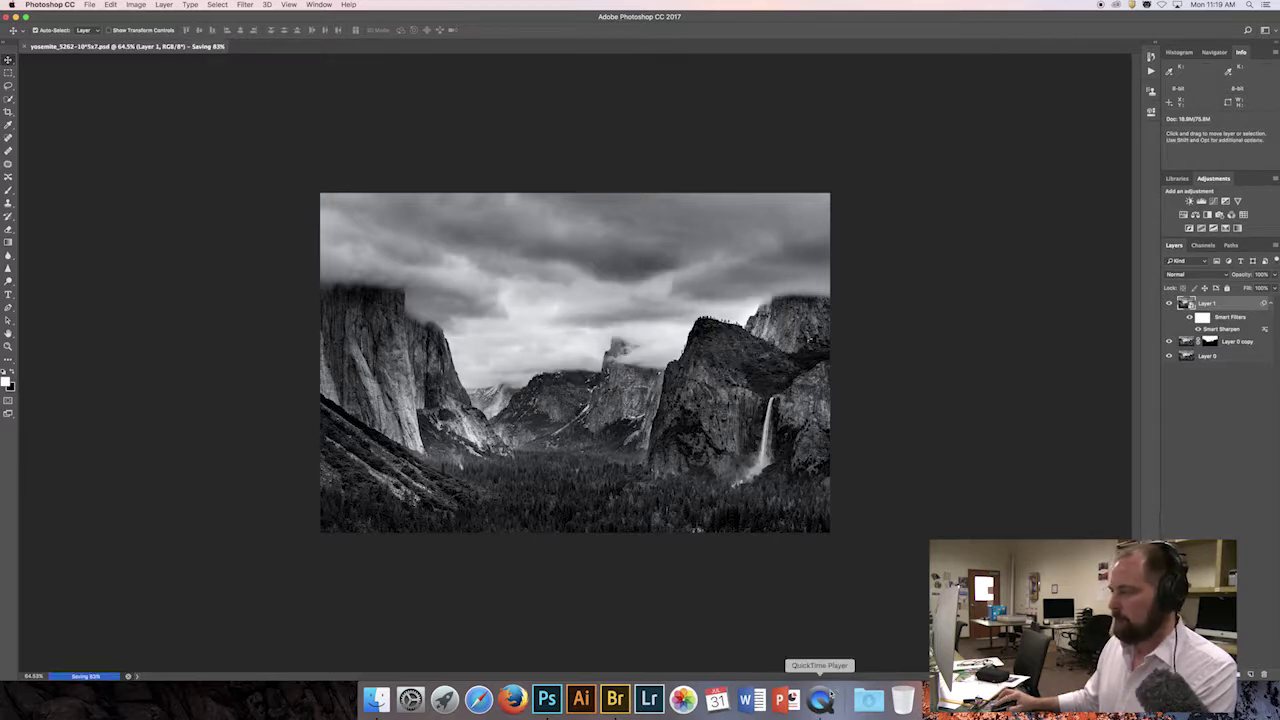
right_click(829, 697)
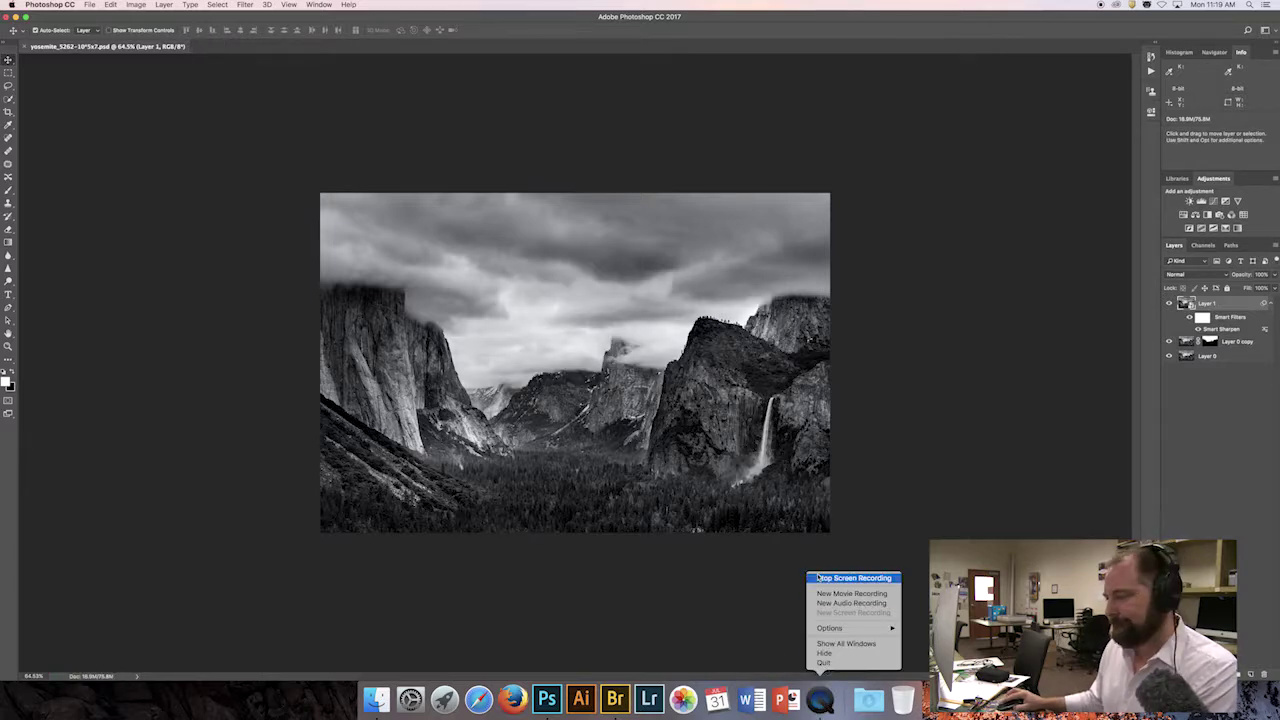